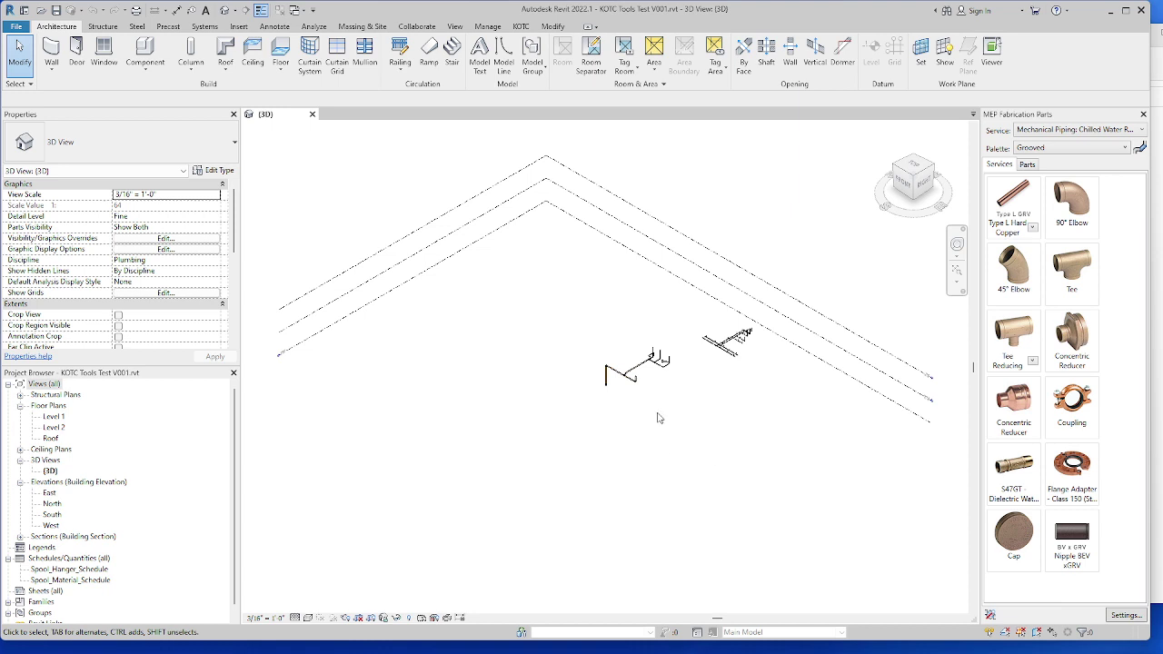
Zoom in on the DWV copper pipe runs in the 3D view
scroll(656, 415, up, 4)
scroll(660, 459, up, 4)
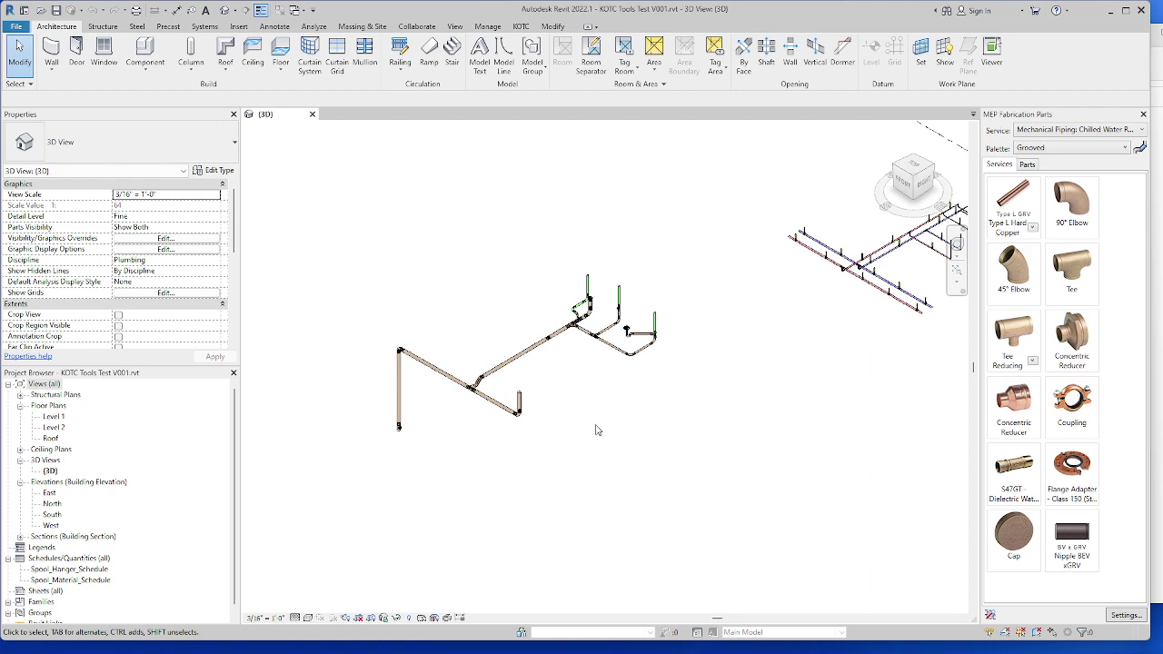
Zoom and pan the 3D view until the drain-waste run is centred and fills it
scroll(635, 434, up, 2)
scroll(759, 453, up, 2)
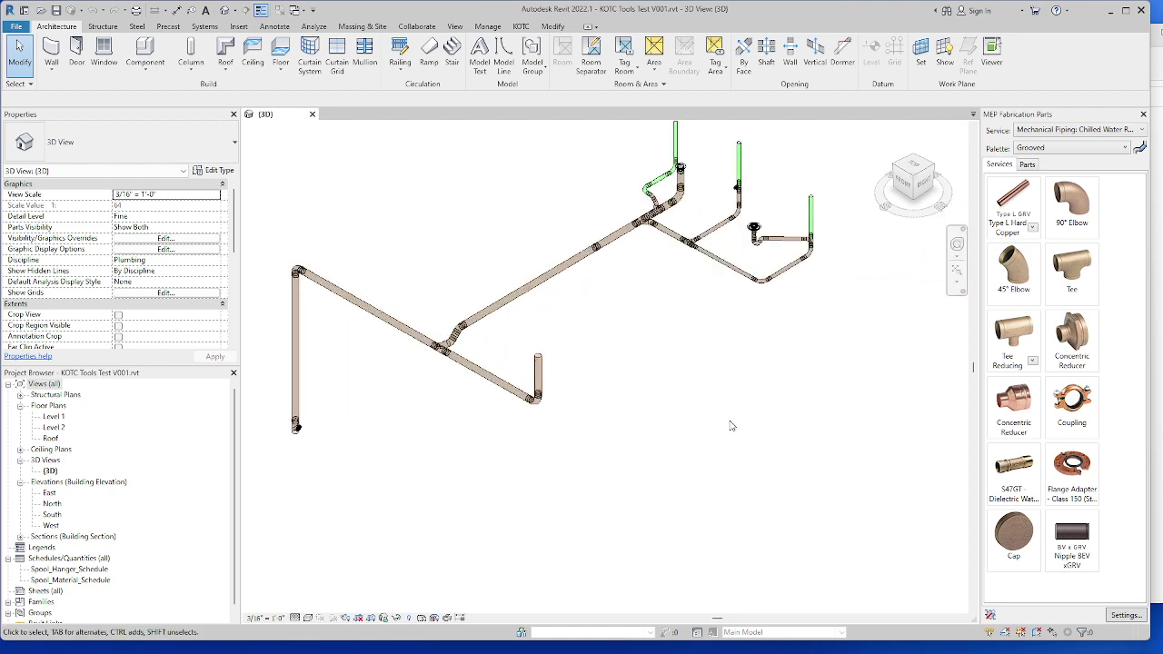
middle_drag(731, 425, 788, 442)
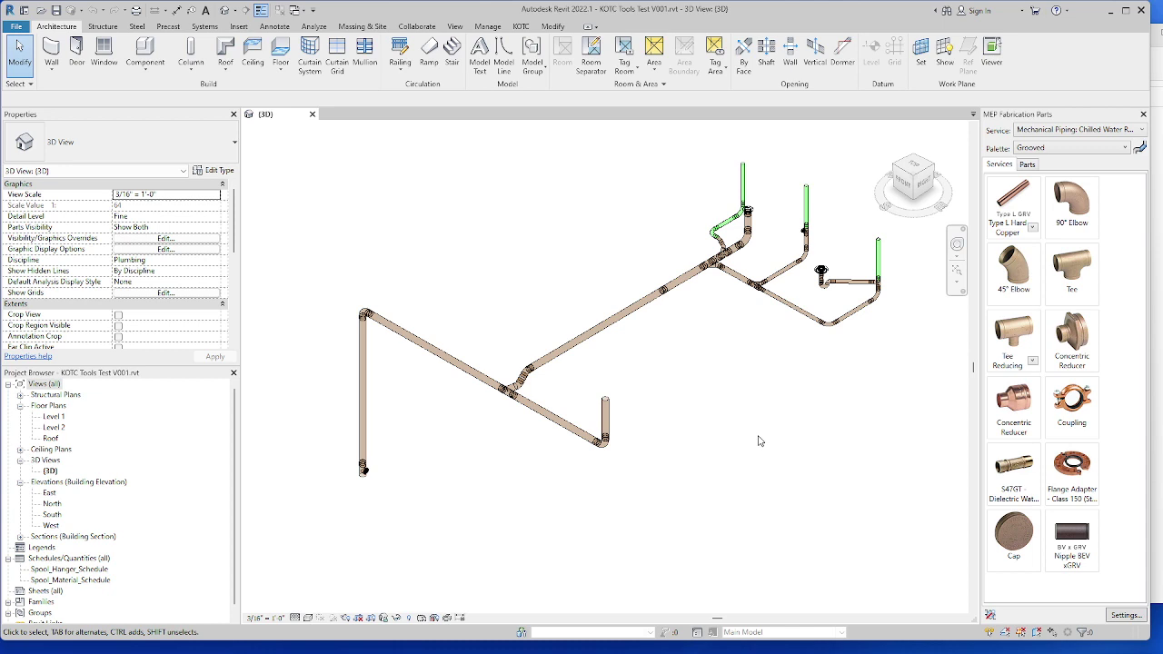
scroll(760, 441, down, 2)
mouse_move(777, 433)
middle_down()
mouse_move(690, 409)
mouse_move(778, 416)
mouse_move(771, 427)
middle_up()
scroll(690, 409, up, 1)
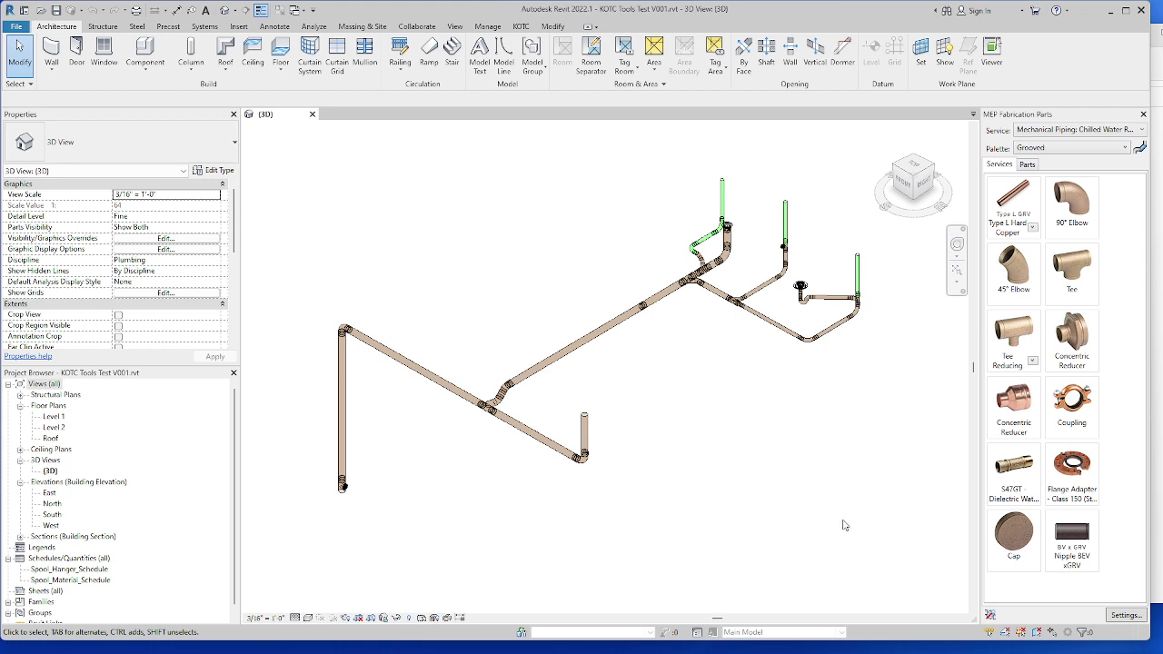
click(522, 28)
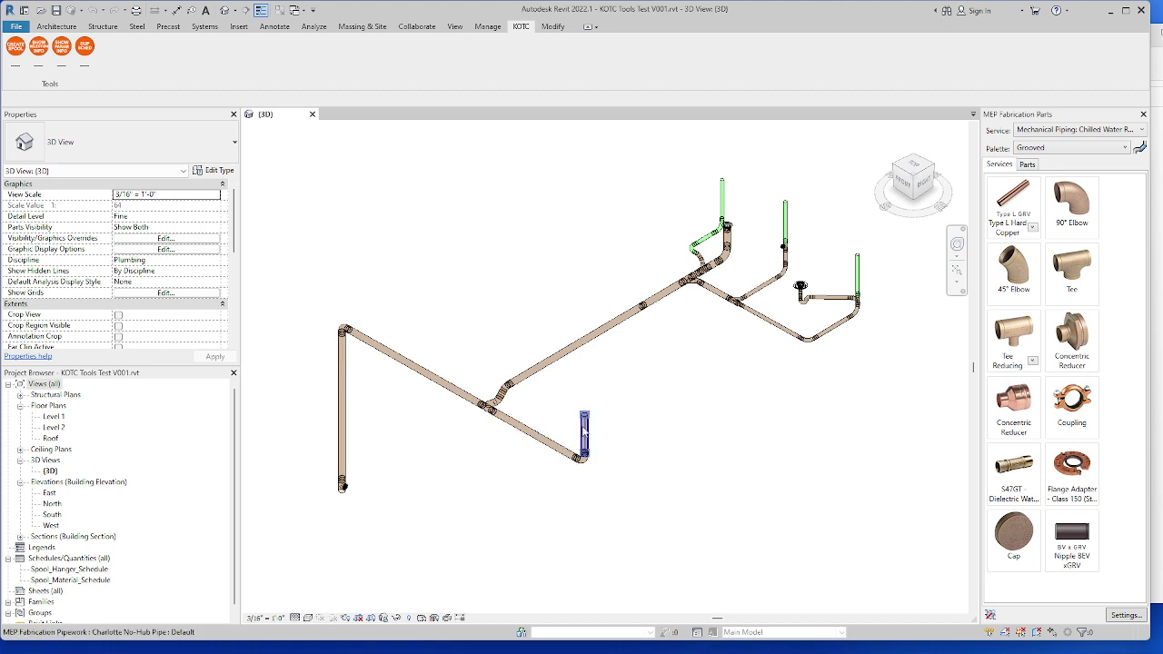
click(584, 432)
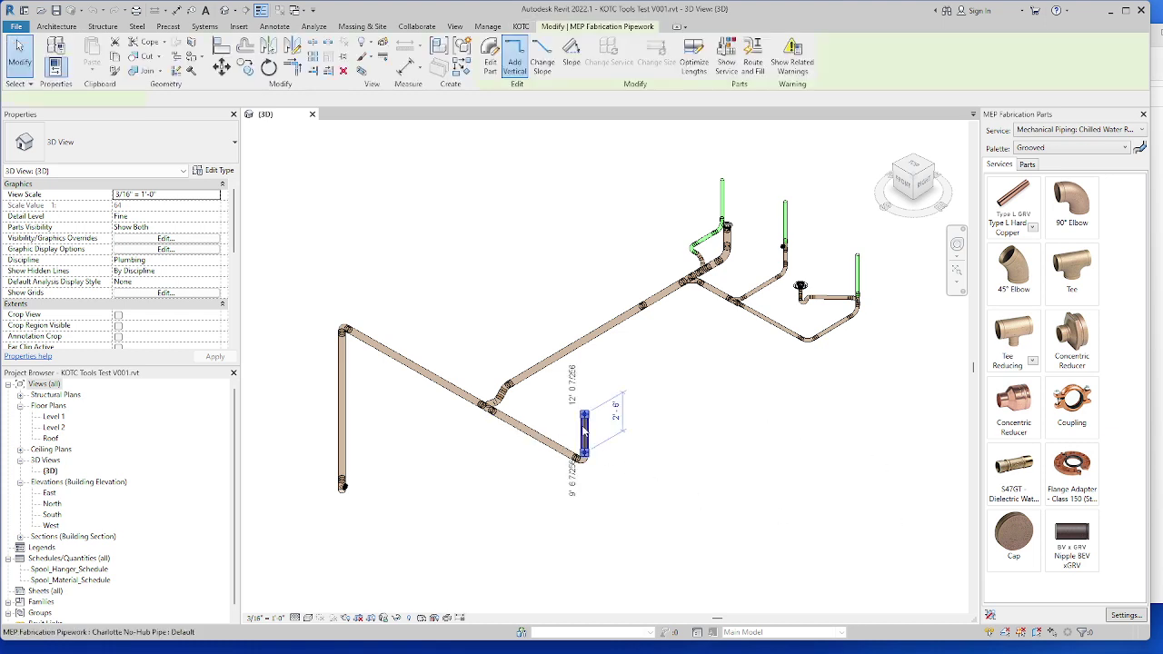
click(520, 28)
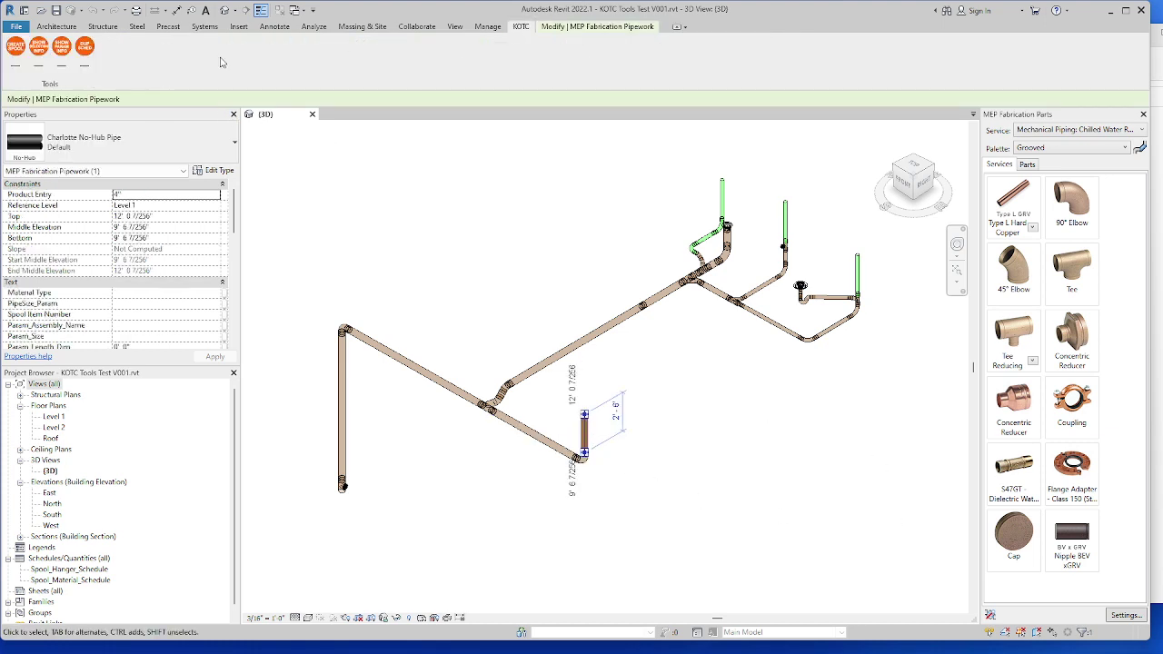
click(62, 56)
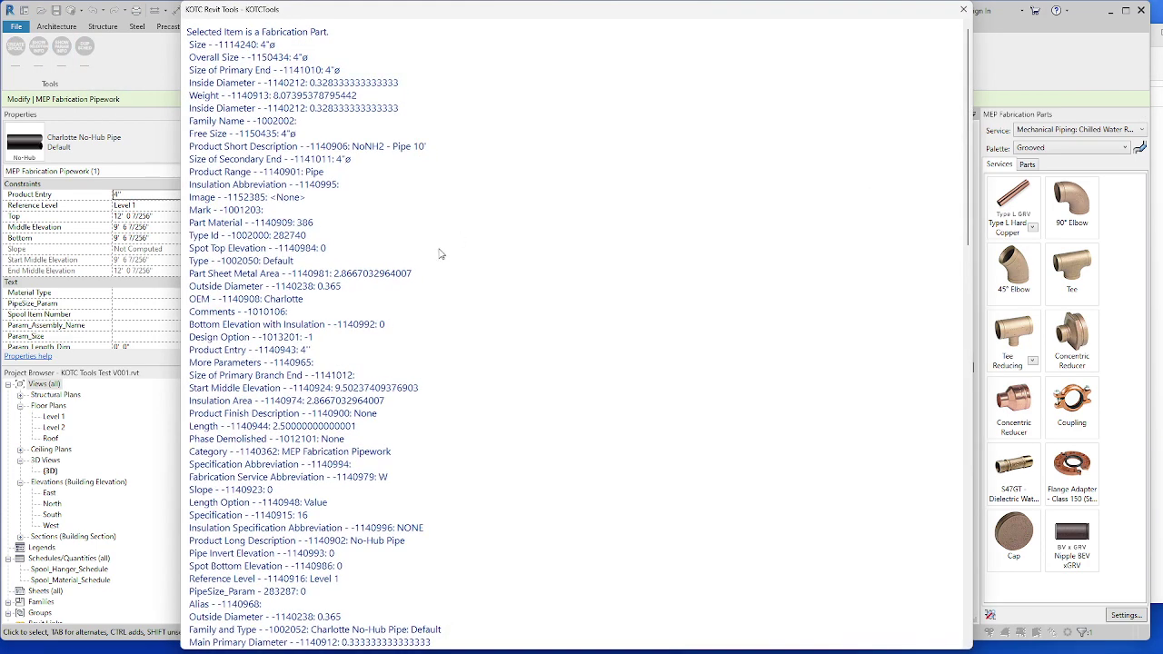
scroll(445, 257, down, 4)
scroll(445, 257, down, 15)
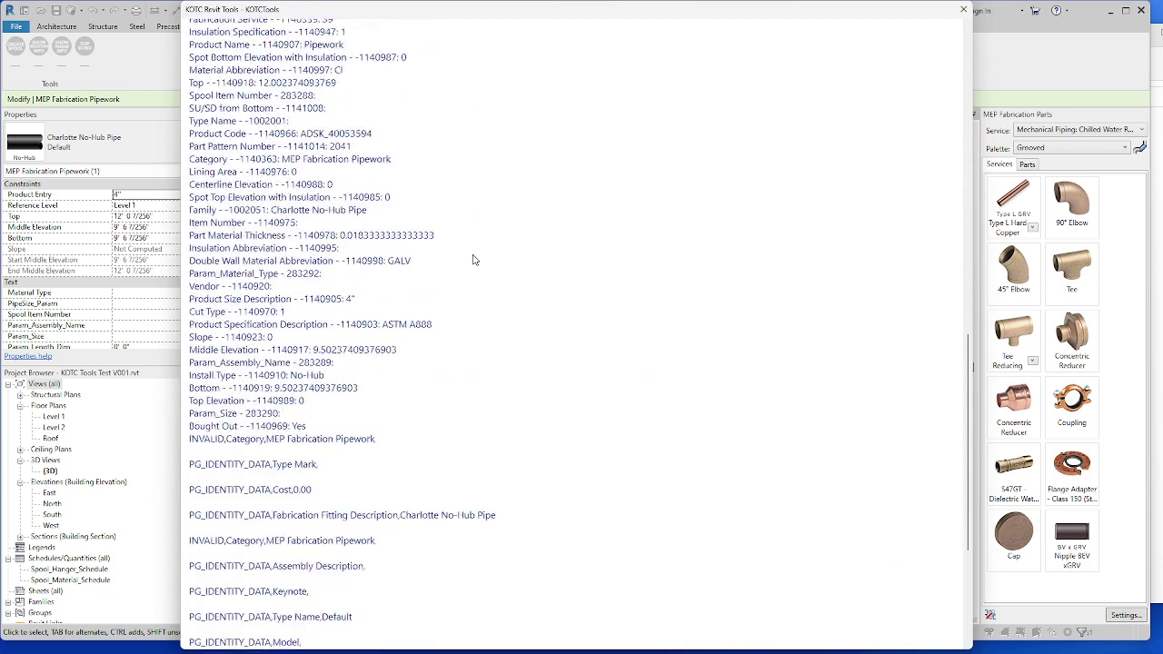
scroll(480, 261, down, 1)
scroll(481, 261, up, 15)
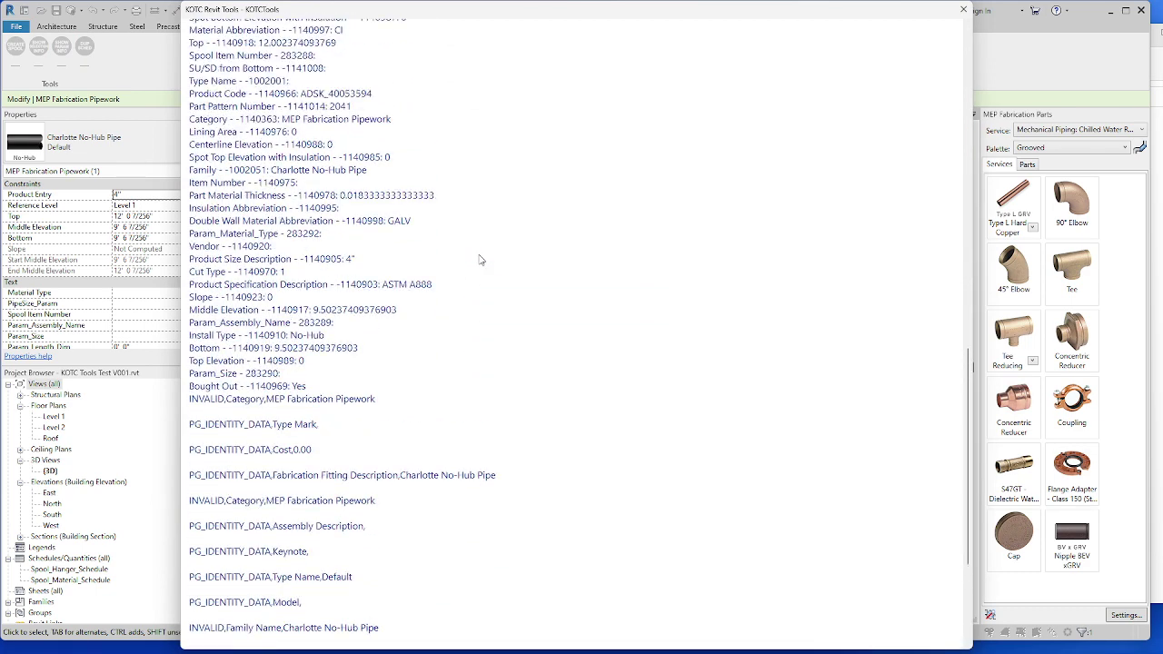
scroll(479, 260, up, 10)
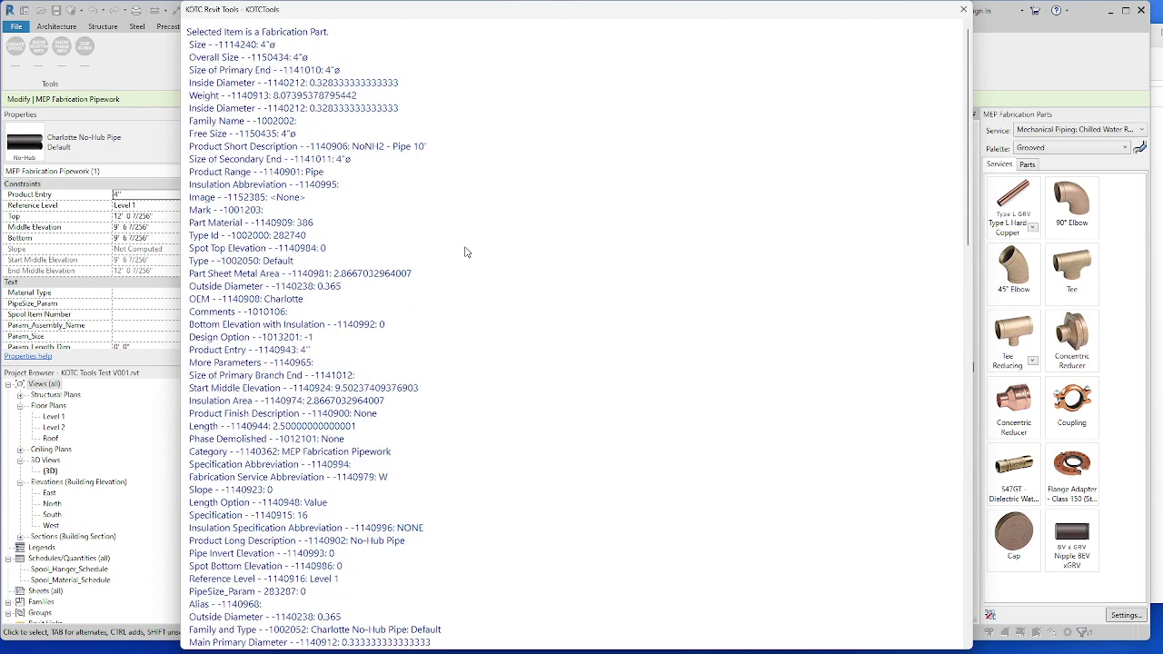
scroll(467, 251, down, 7)
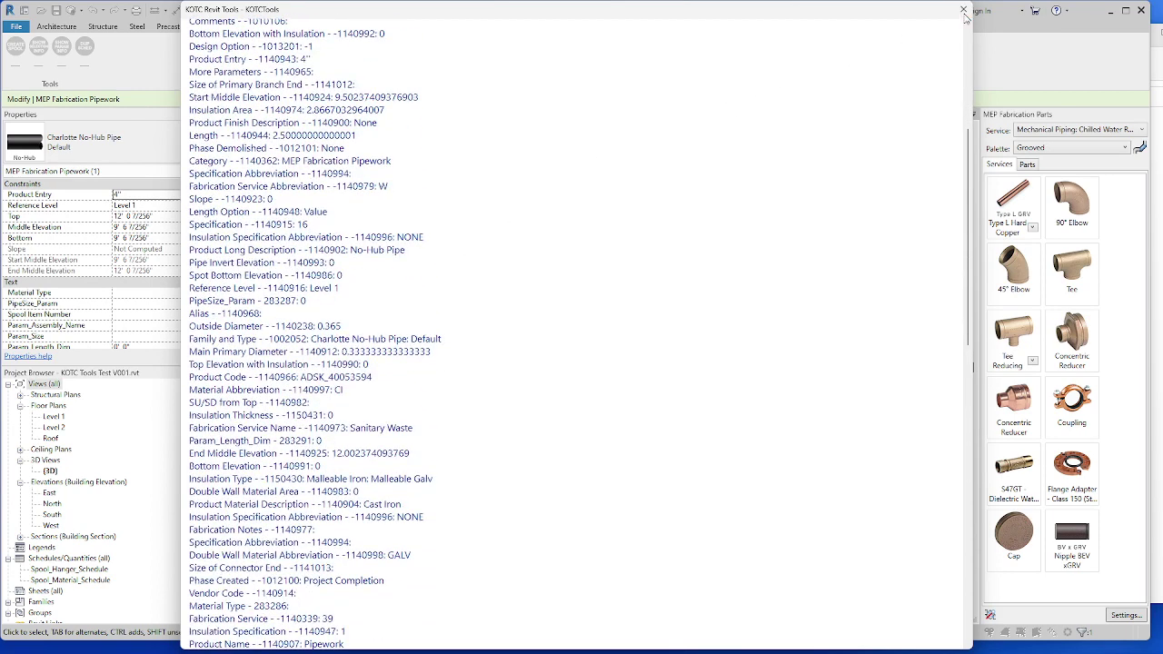
click(963, 9)
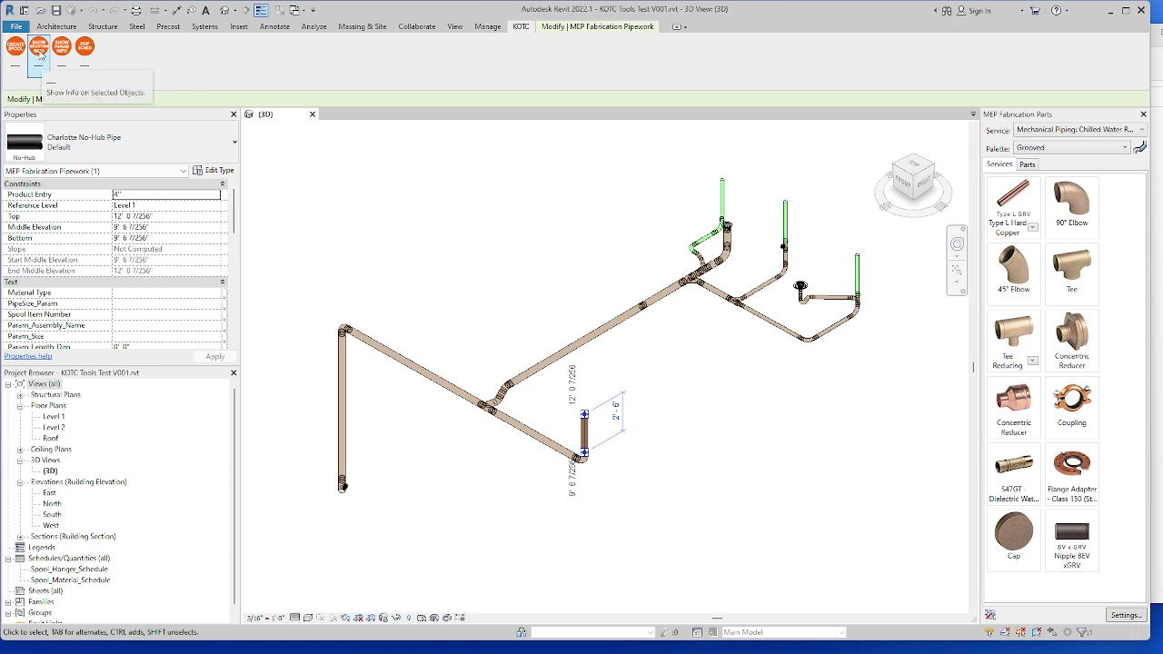
click(631, 502)
drag(637, 495, 558, 412)
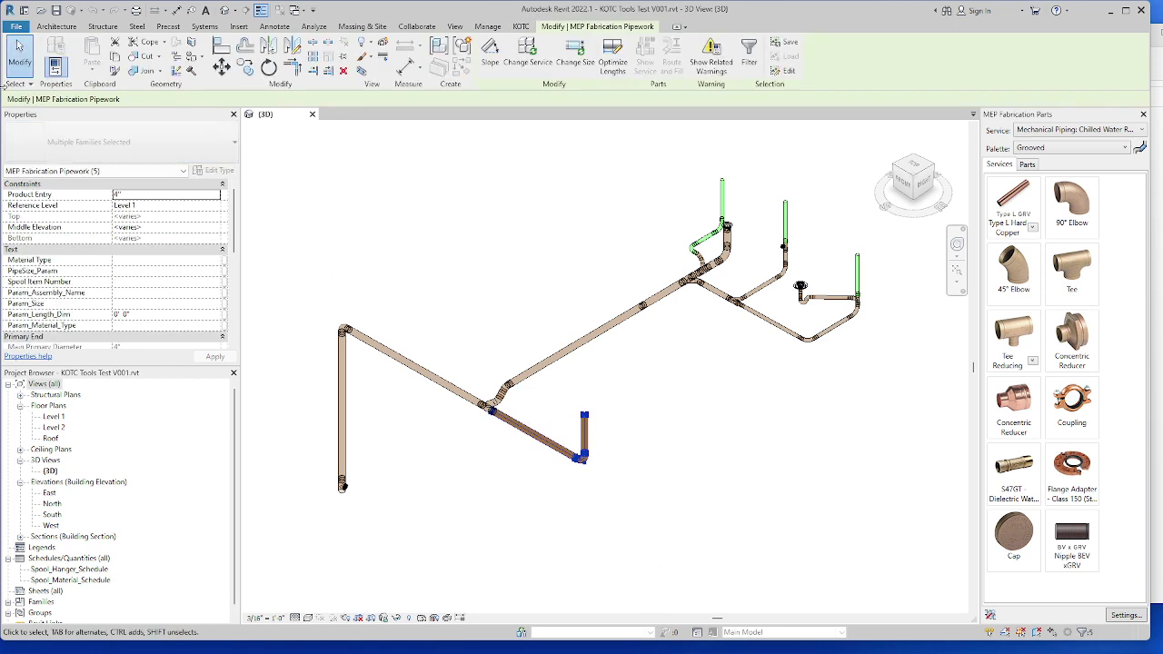
click(520, 26)
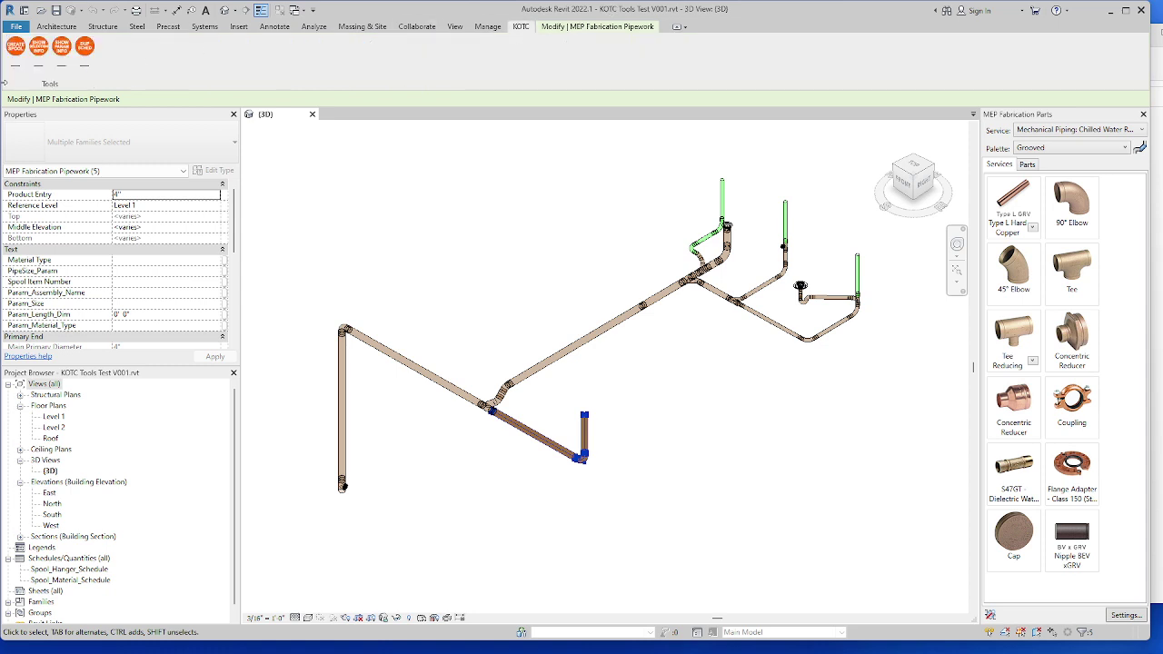
click(39, 55)
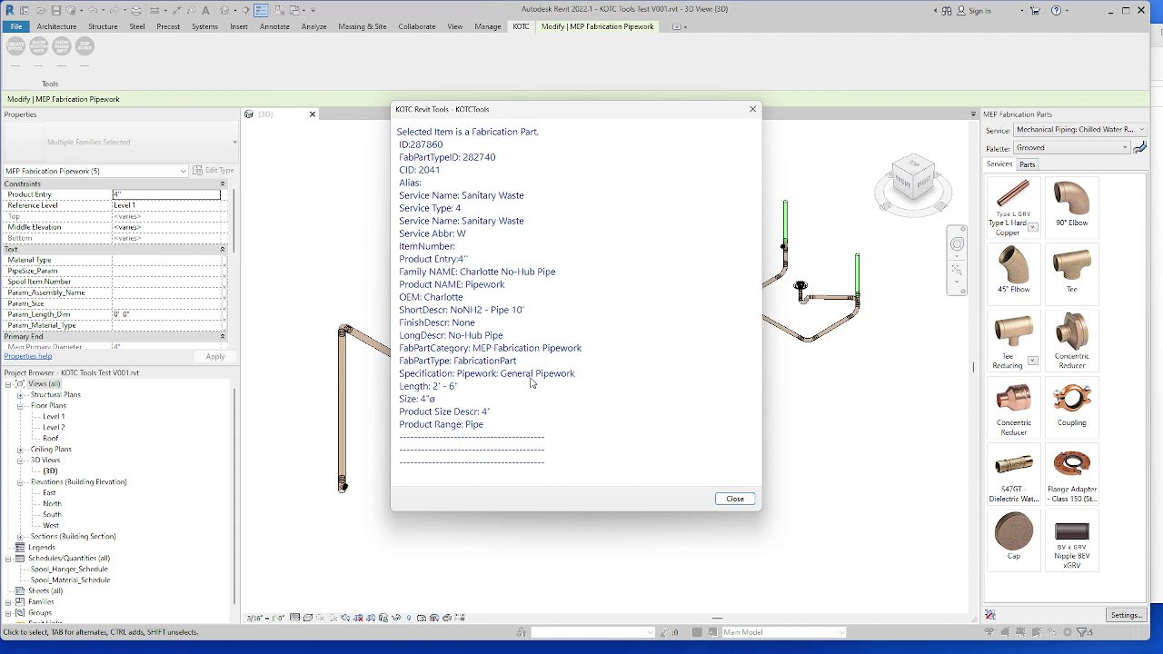
click(736, 499)
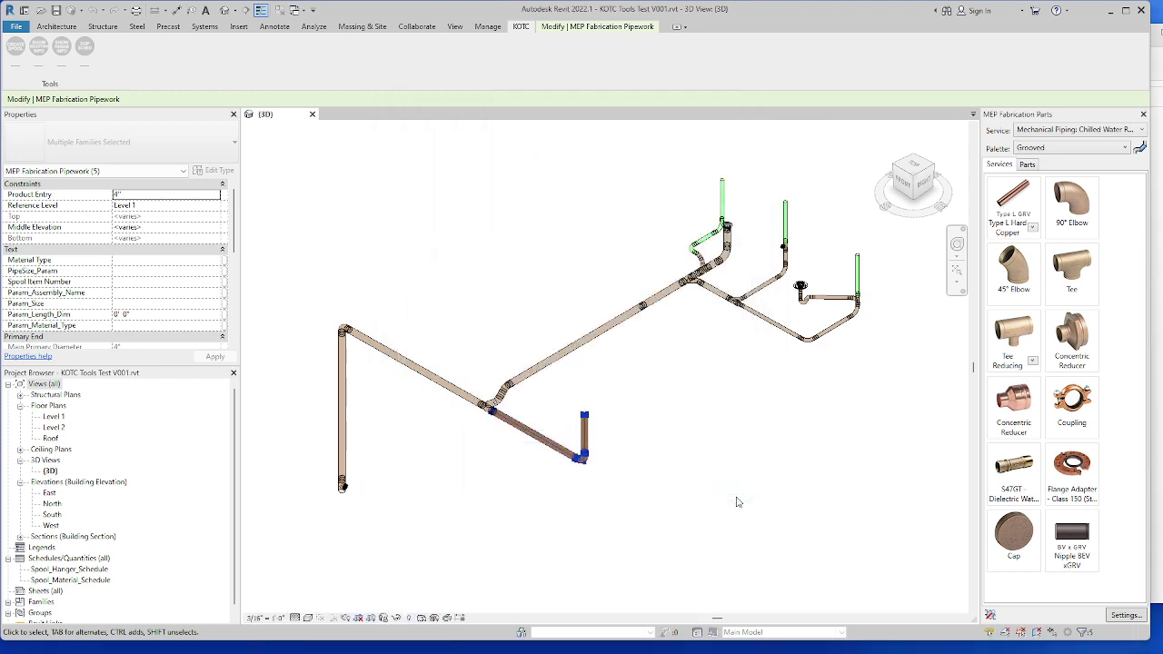
key(Escape)
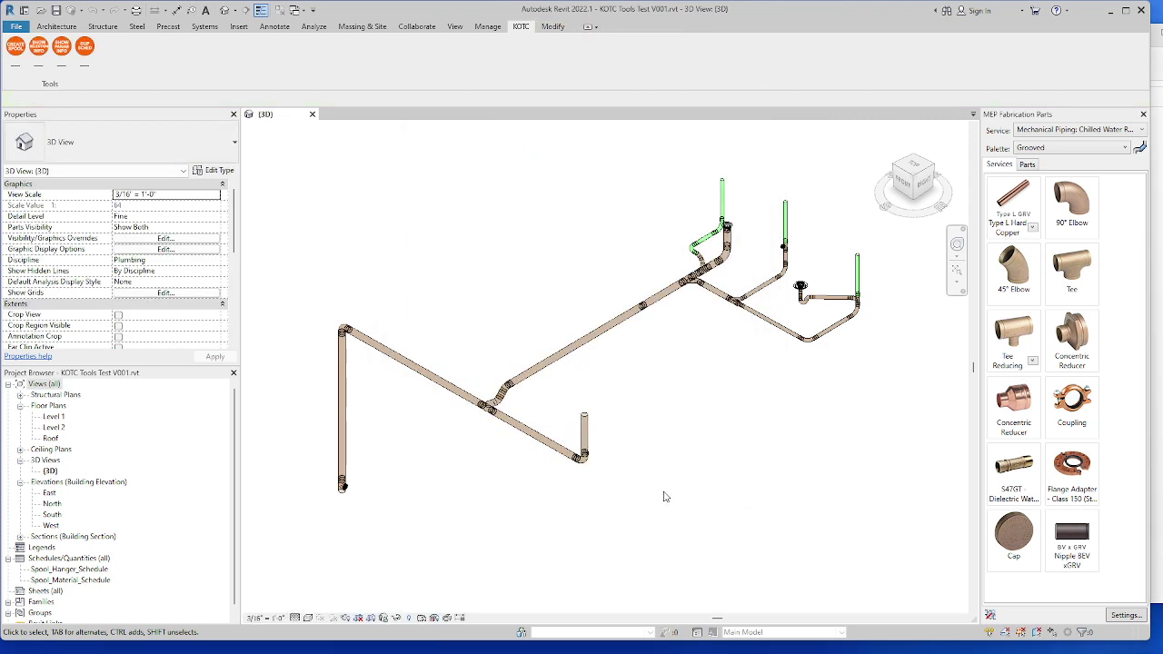
Select the entire DWV pipe run and fittings and start the KOTC Create Spool tool
scroll(728, 481, down, 1)
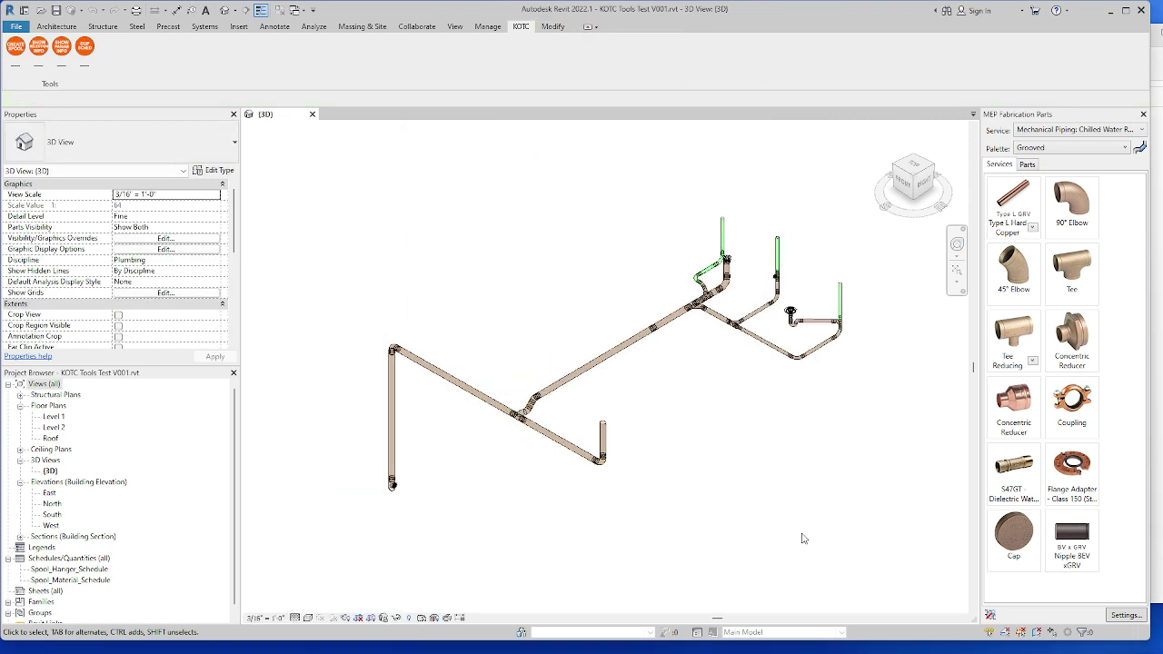
drag(853, 558, 333, 214)
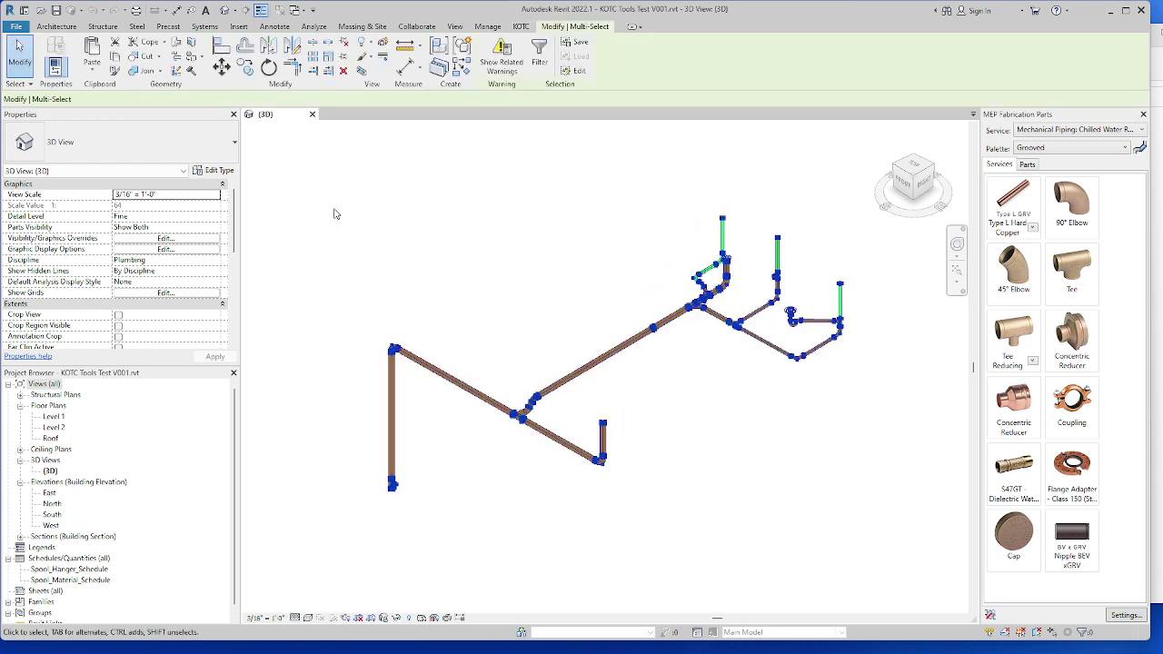
click(522, 26)
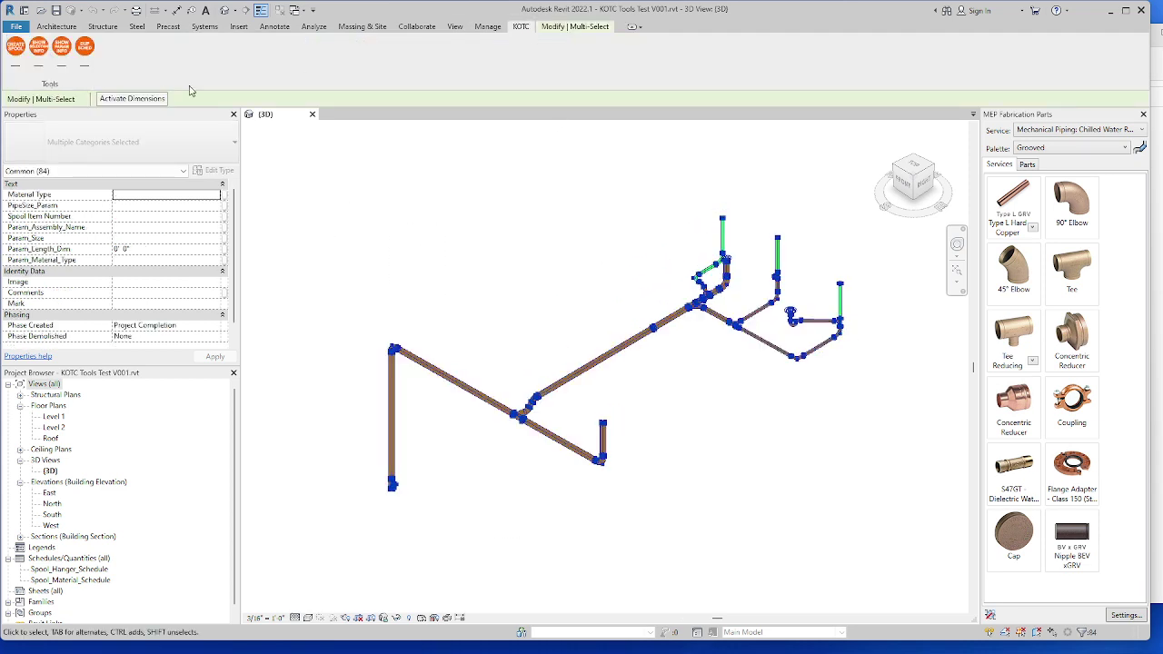
click(15, 47)
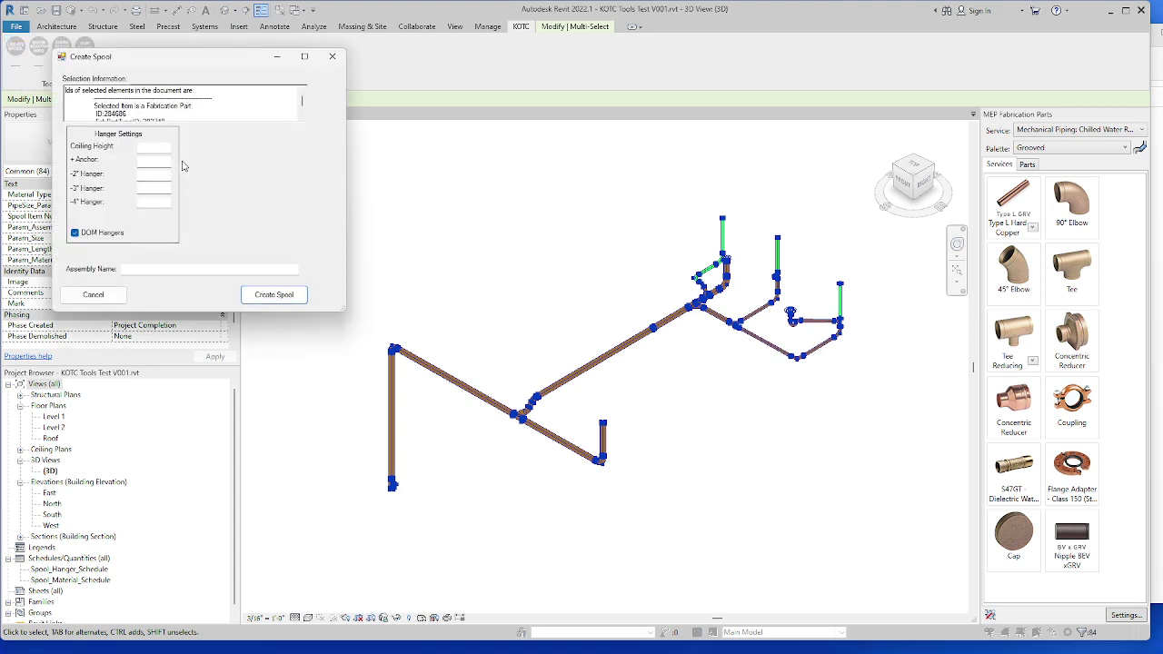
In the Create Spool dialog, turn off DOM Hangers and enter assembly name SP_Lev1_DWV_001
drag(234, 62, 340, 71)
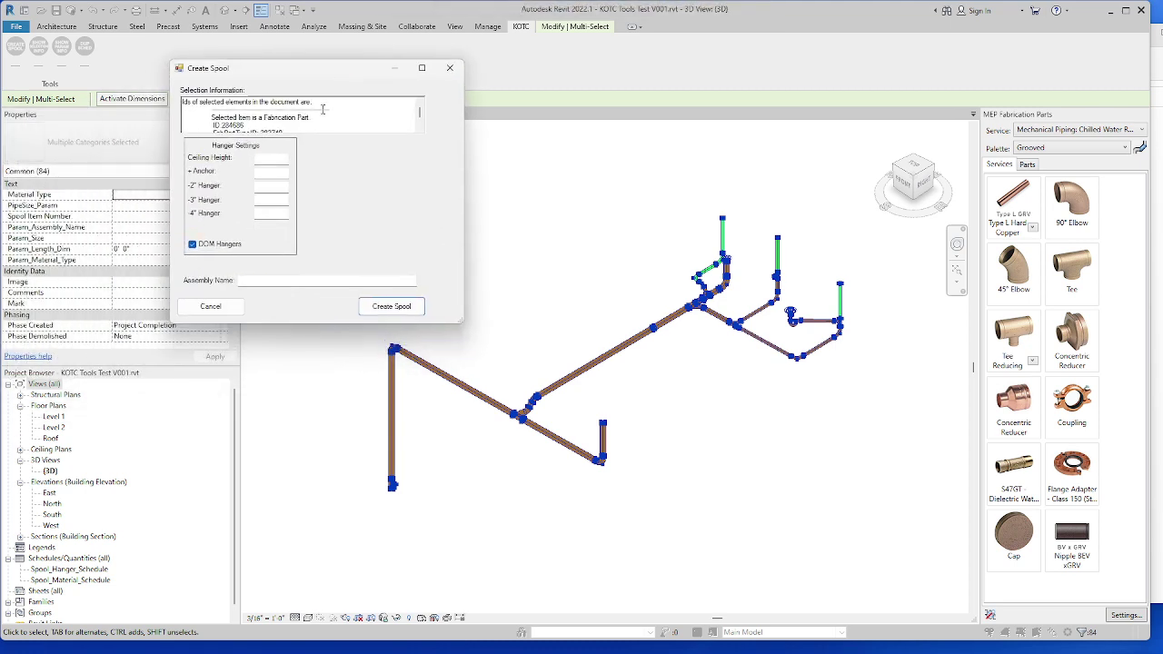
click(196, 246)
mouse_move(420, 114)
mouse_down()
mouse_move(420, 124)
mouse_move(421, 113)
mouse_up()
scroll(382, 109, down, 6)
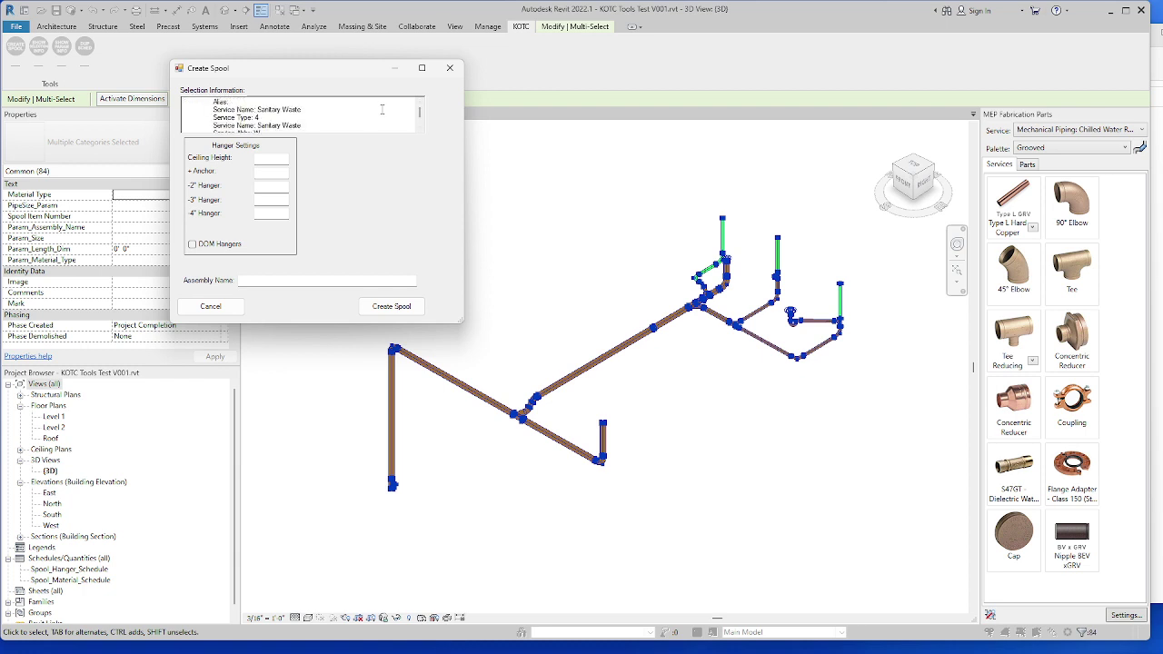
scroll(382, 109, down, 8)
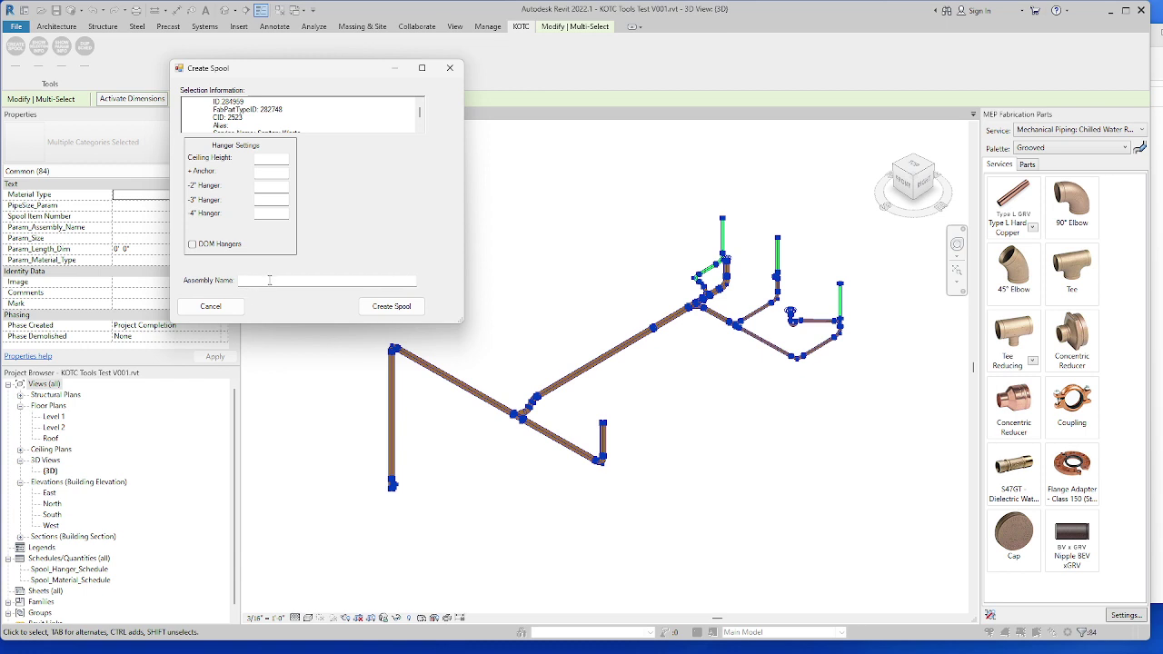
scroll(250, 122, down, 8)
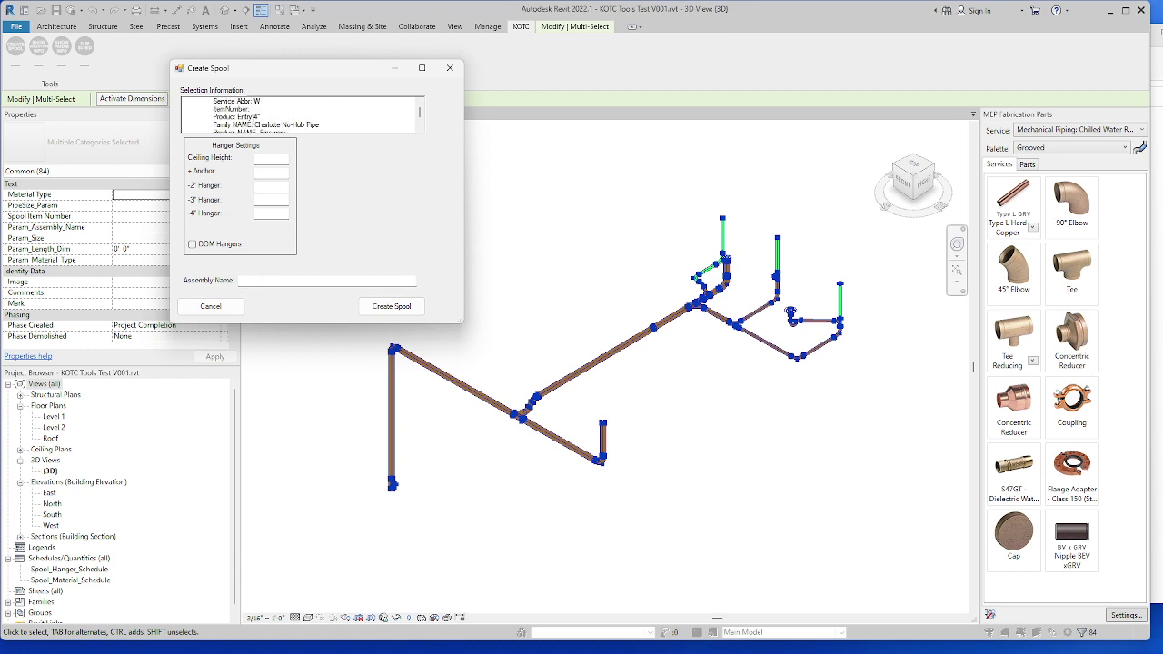
scroll(265, 112, up, 10)
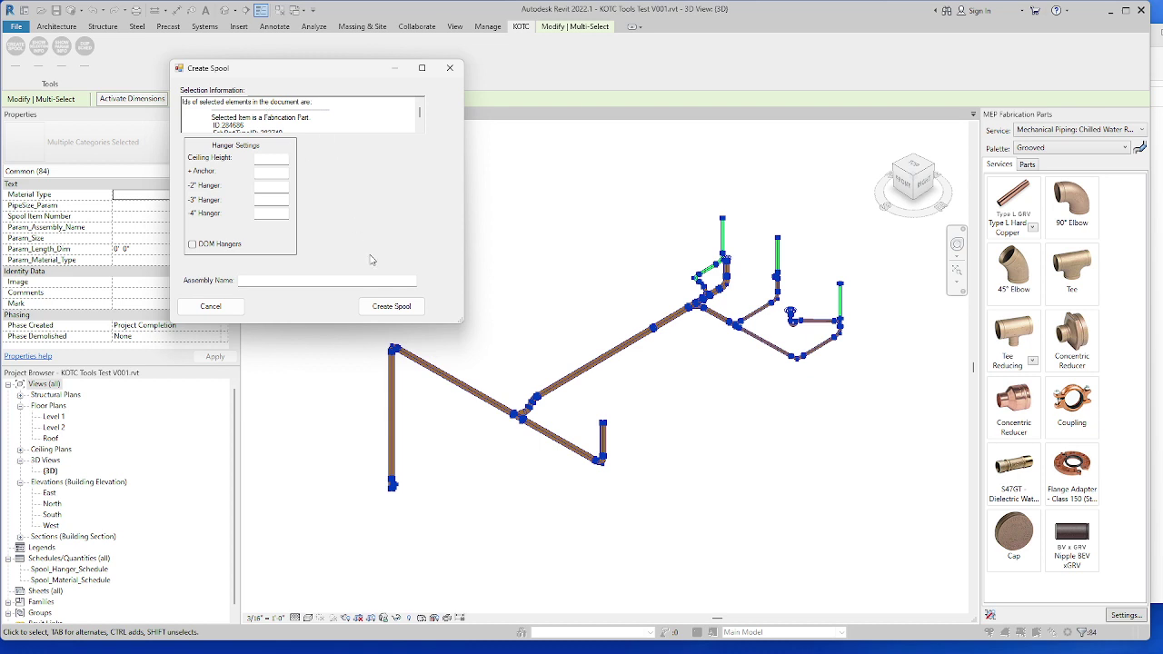
click(277, 281)
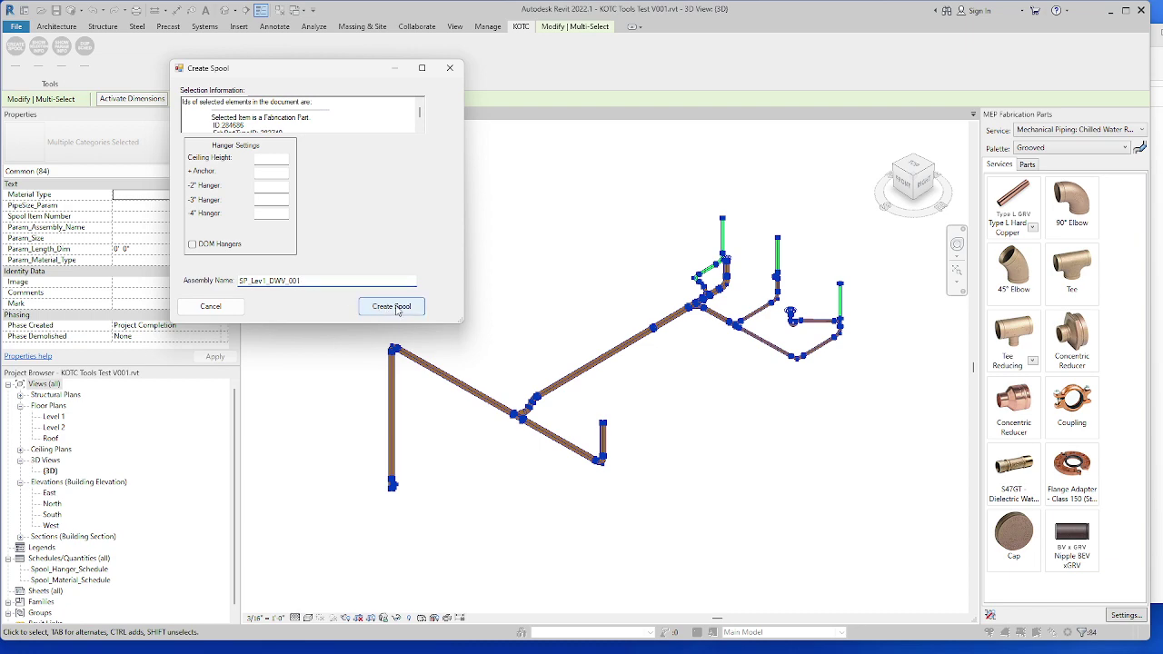
Create the SP_Lev1_DWV_001 spool, close Sched Info, and expand its views under Assemblies
click(393, 307)
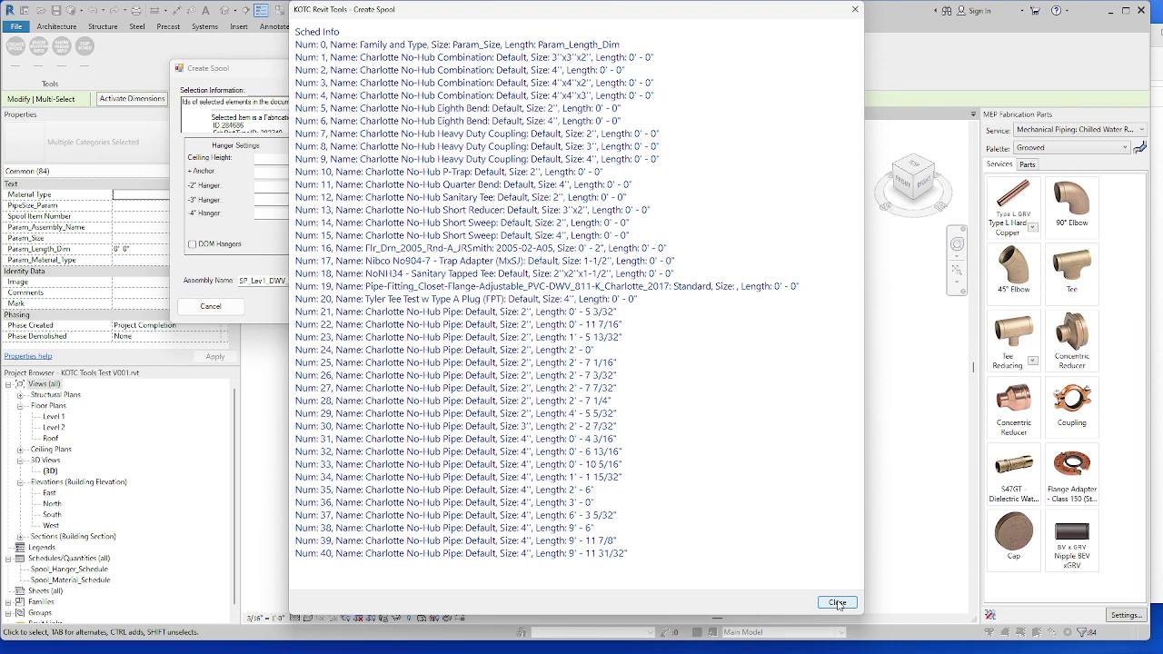
click(837, 602)
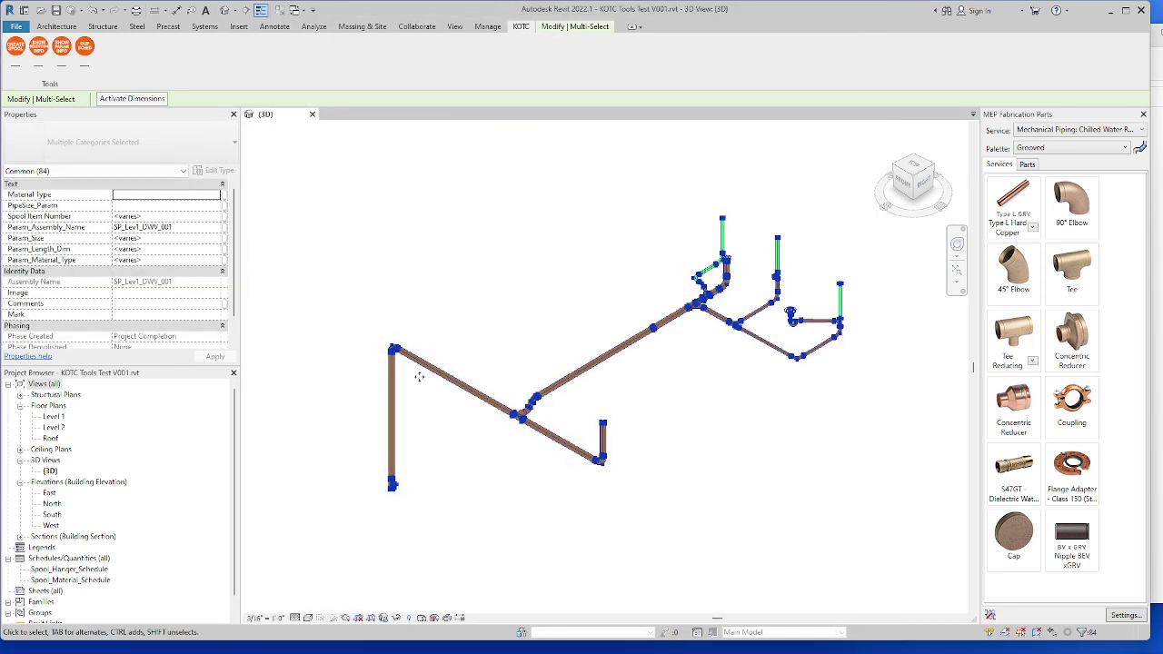
scroll(127, 549, down, 1)
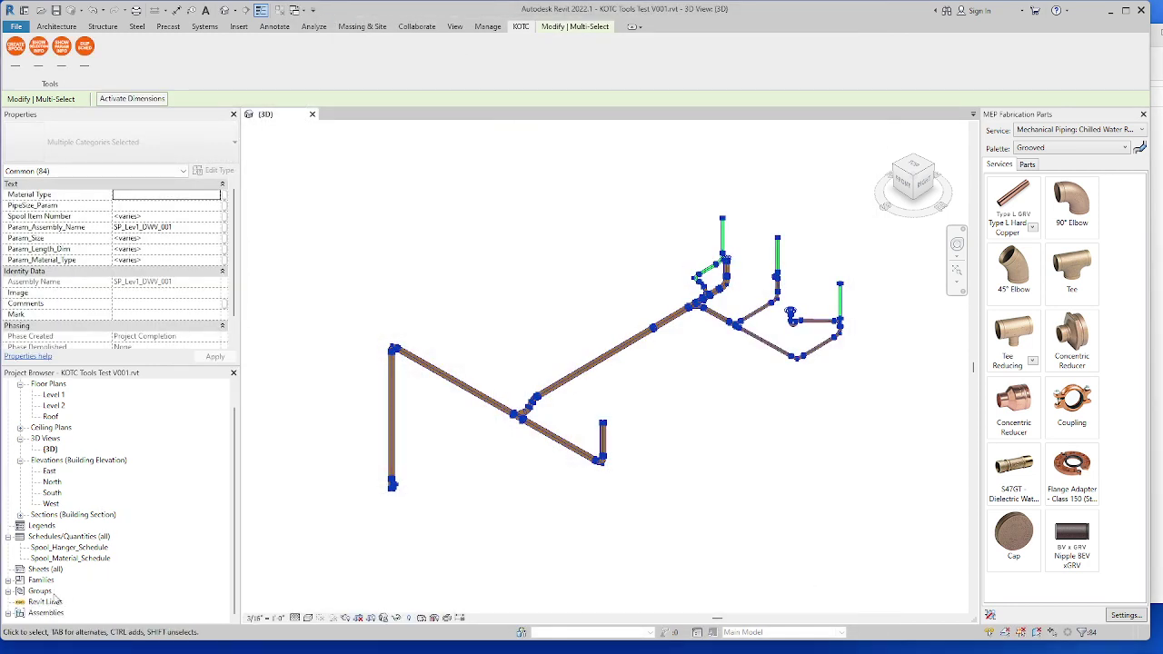
click(9, 614)
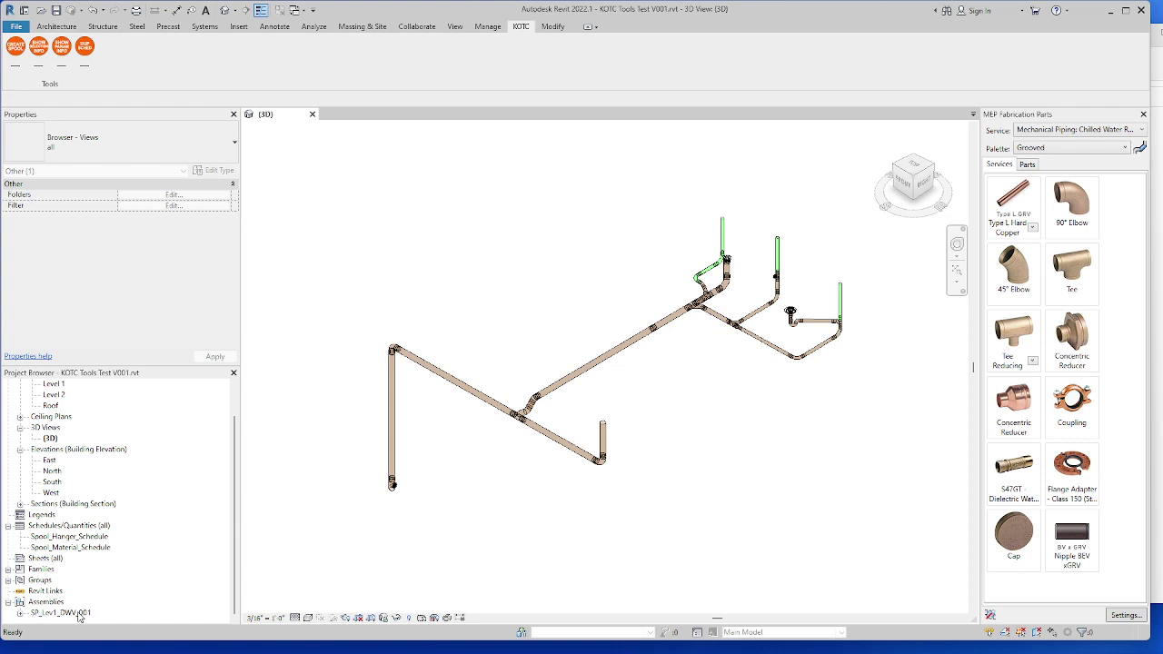
click(20, 613)
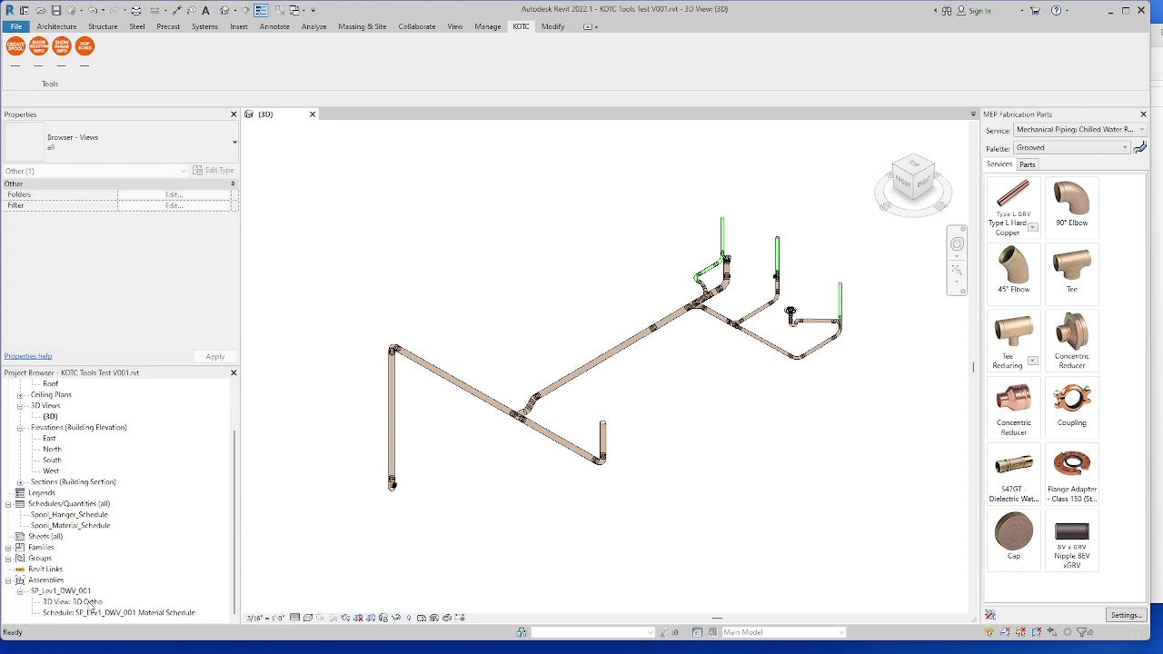
Open the SP_Lev1_DWV_001 3D Ortho view, then select its Material Schedule, keeping the existing name
double_click(78, 602)
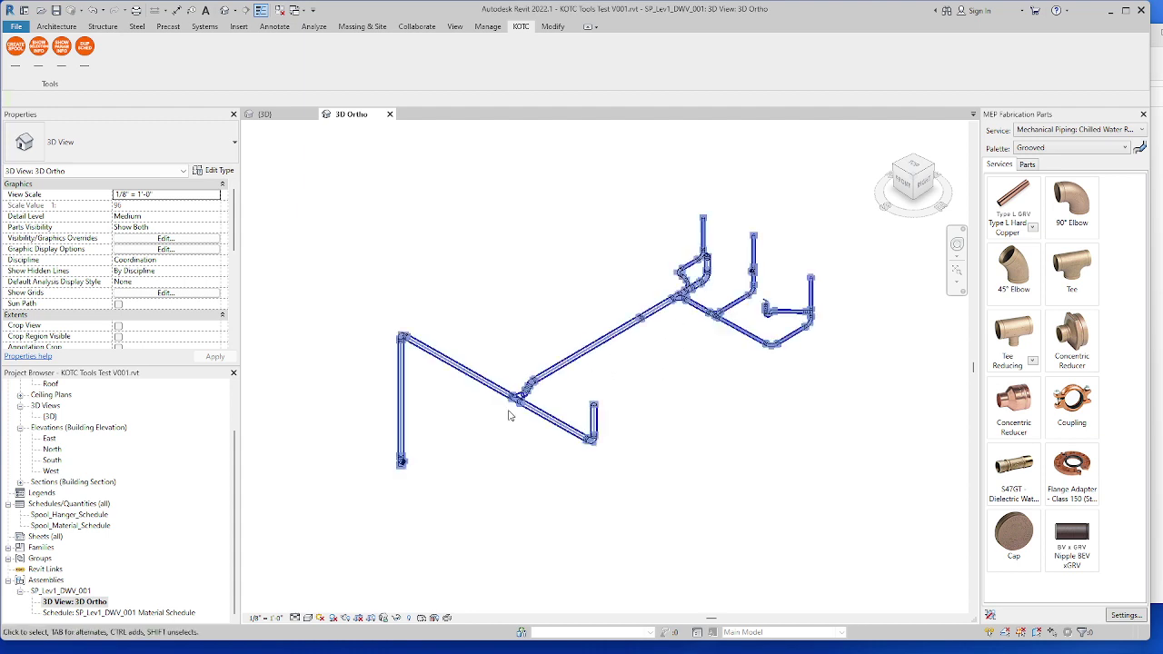
click(86, 613)
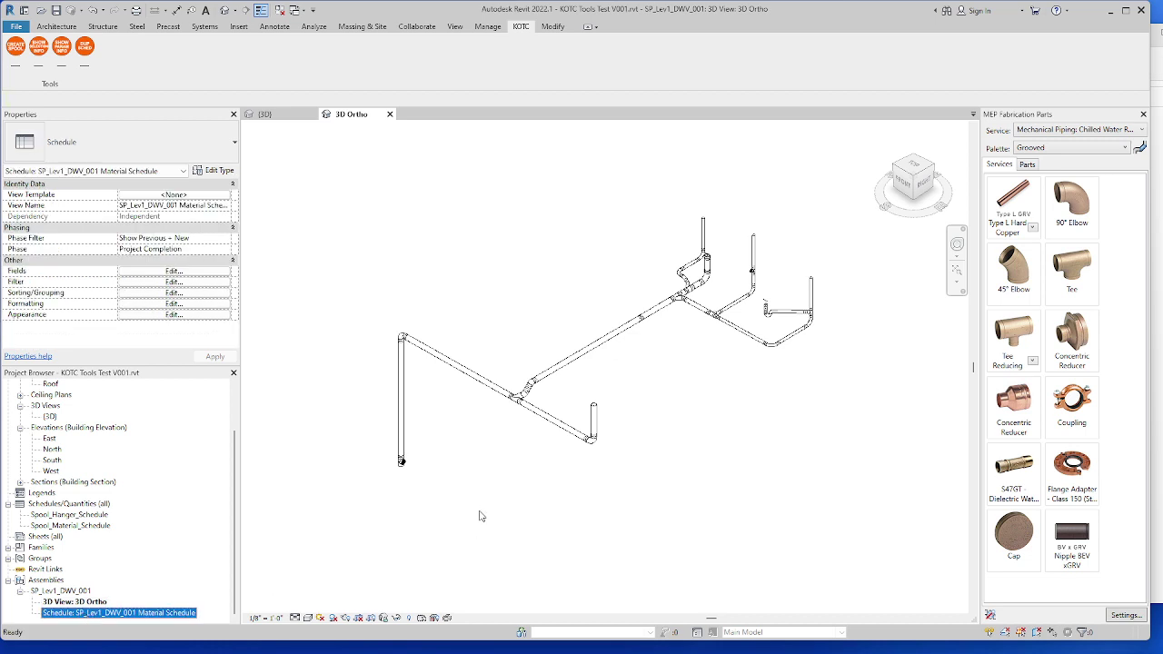
key(F2)
key(Escape)
right_click(100, 616)
Open the SP_Lev1_DWV_001 Material Schedule, widen Family and Type, and check rows 19–21
click(131, 352)
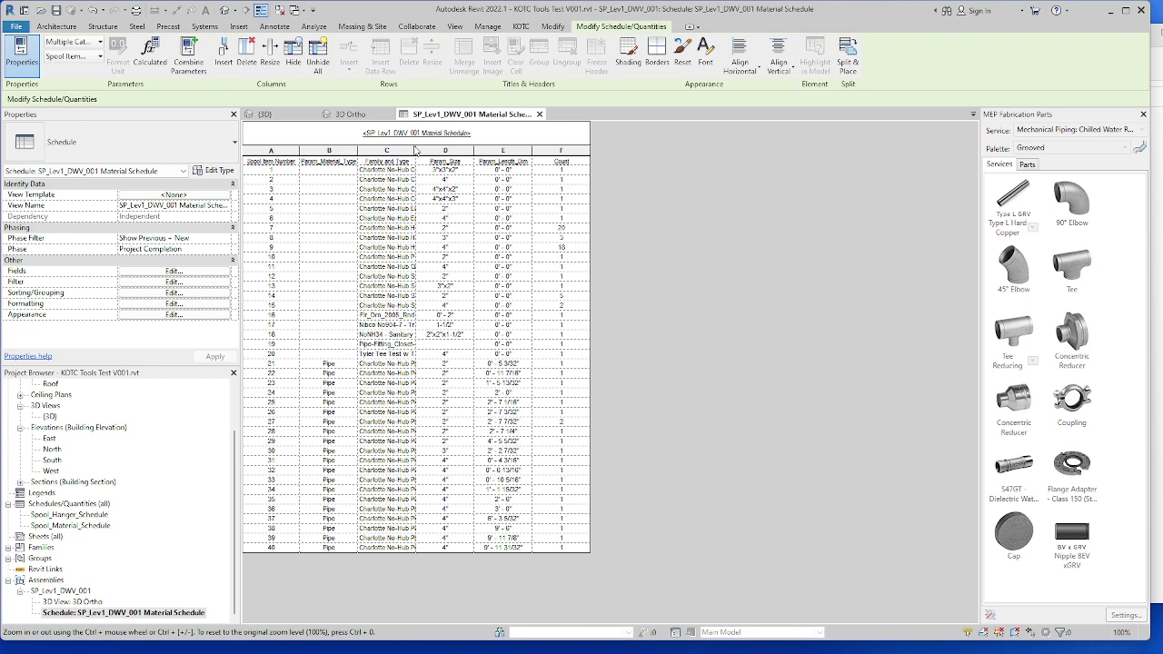
drag(416, 150, 526, 147)
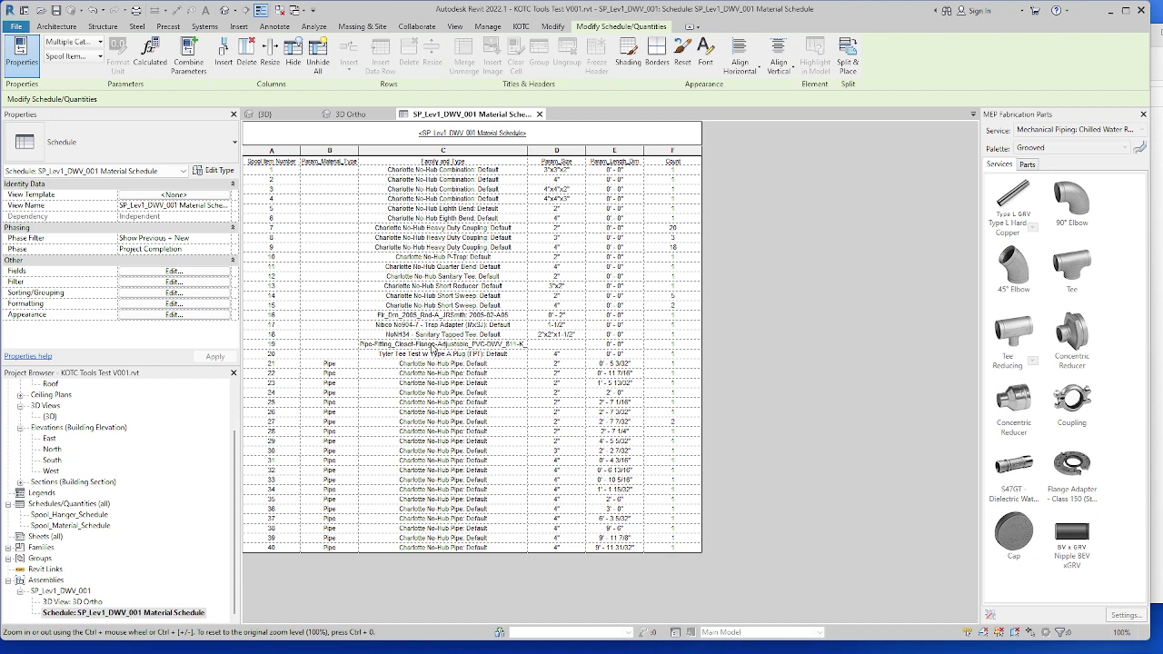
click(435, 345)
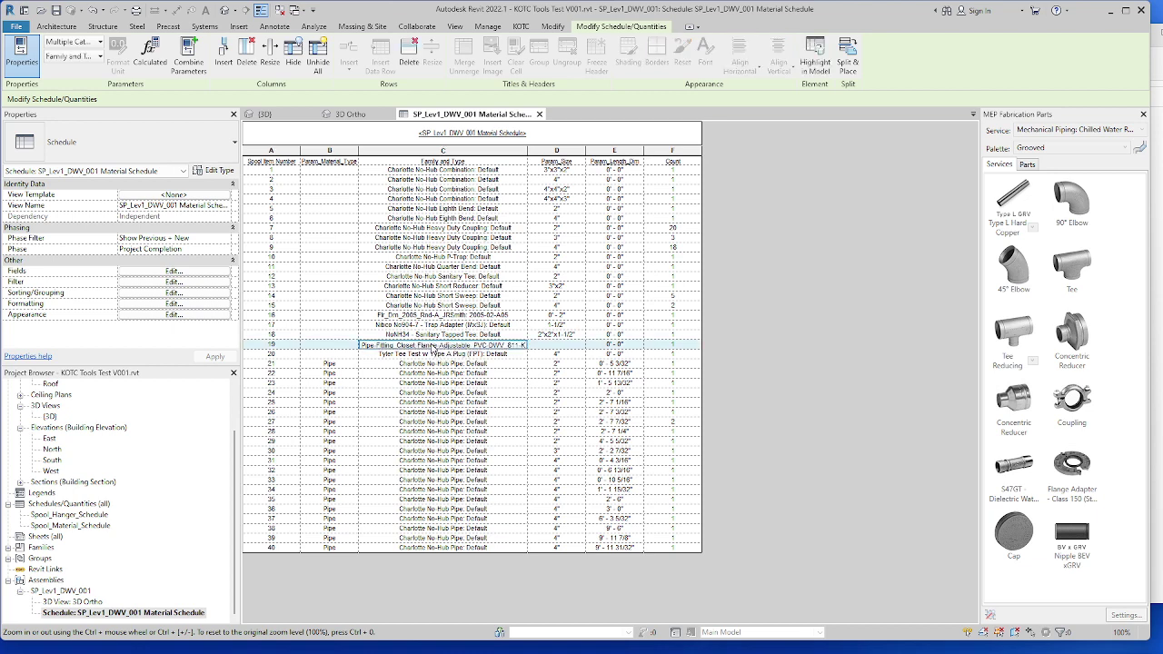
click(449, 355)
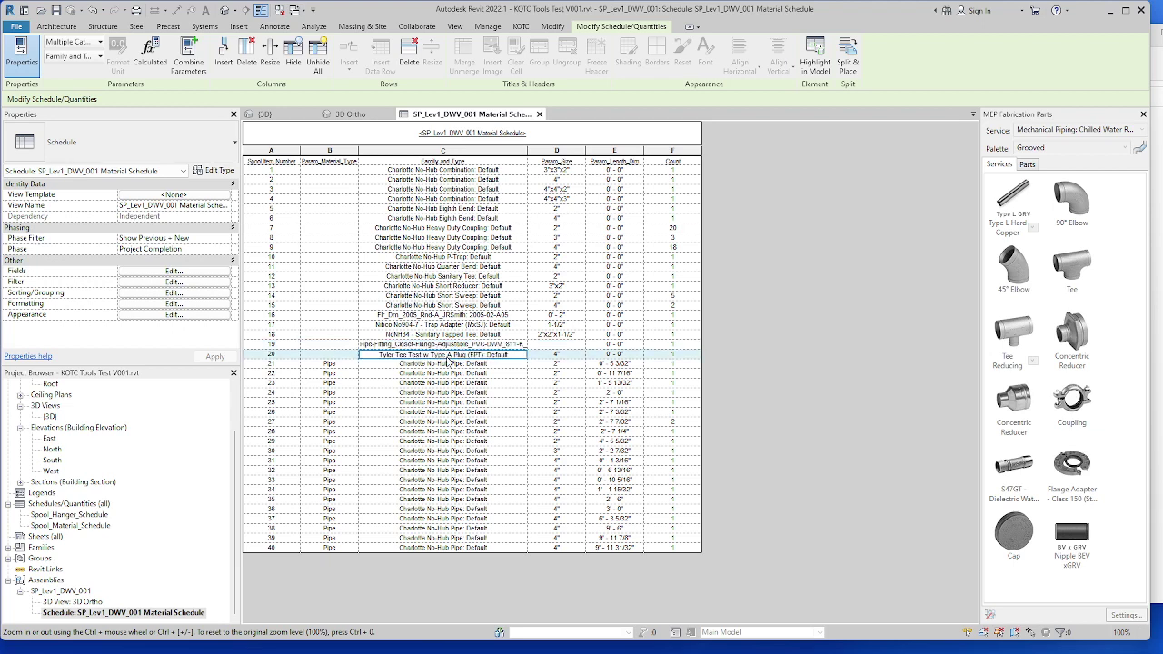
click(433, 365)
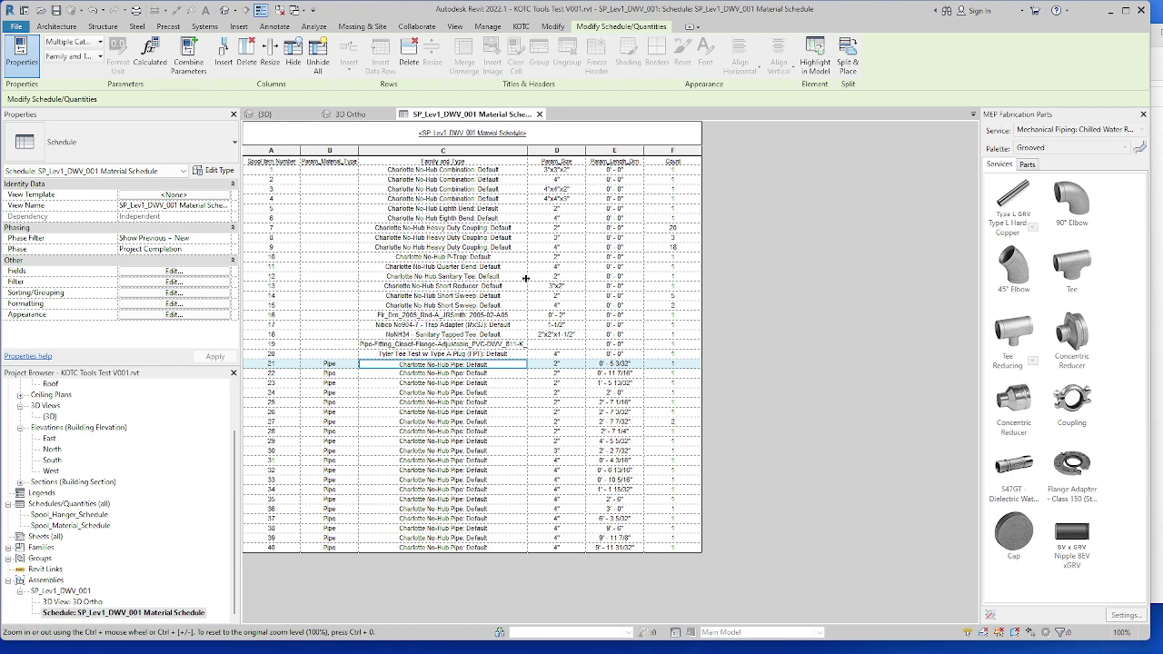
click(58, 592)
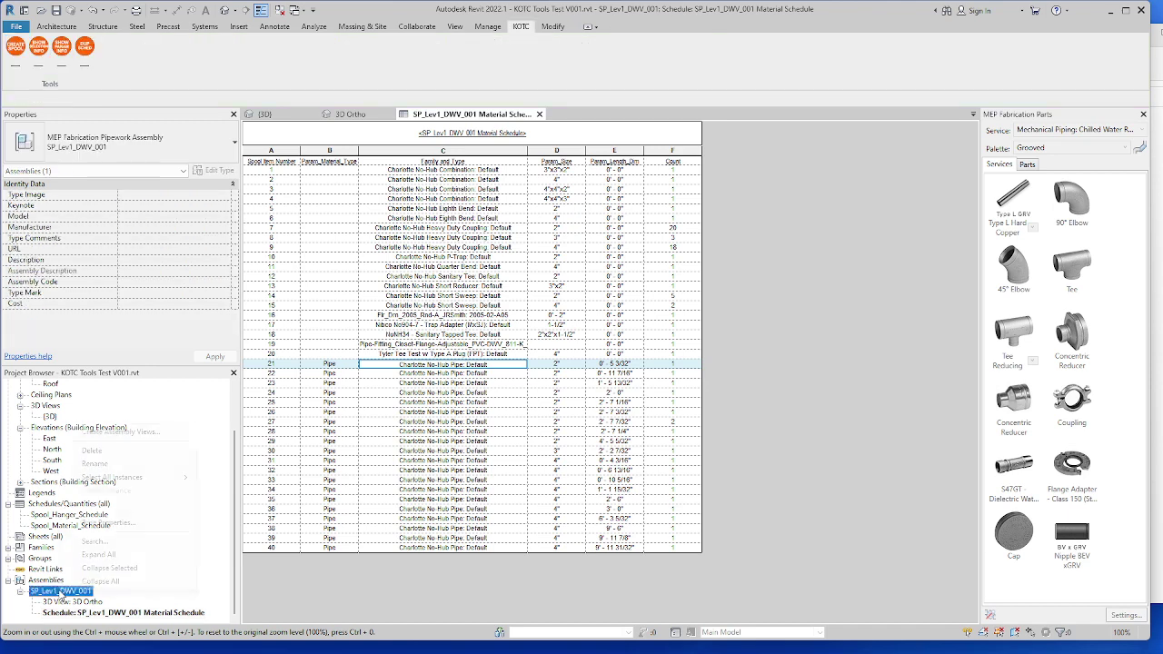
right_click(61, 593)
click(124, 438)
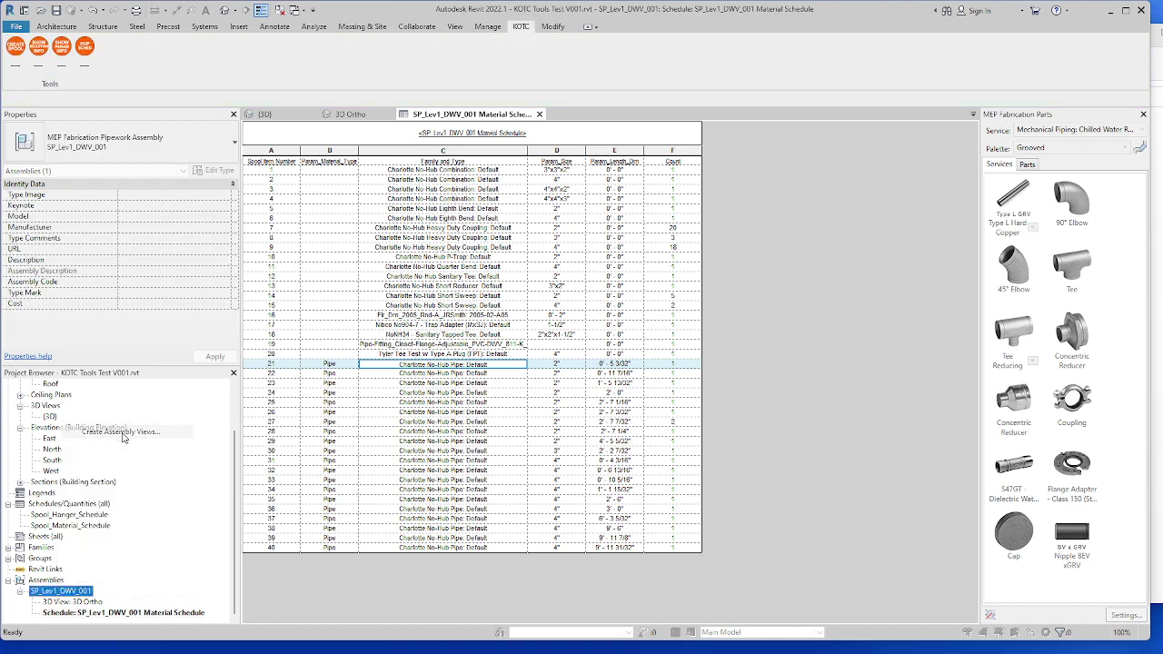
click(470, 425)
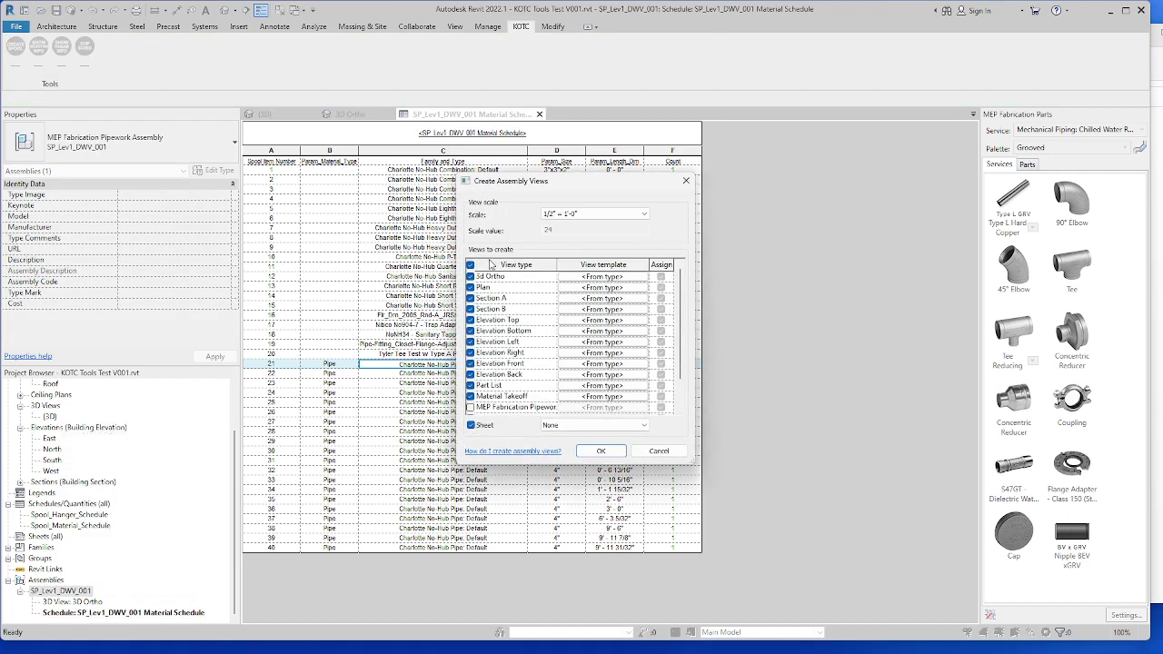
click(470, 264)
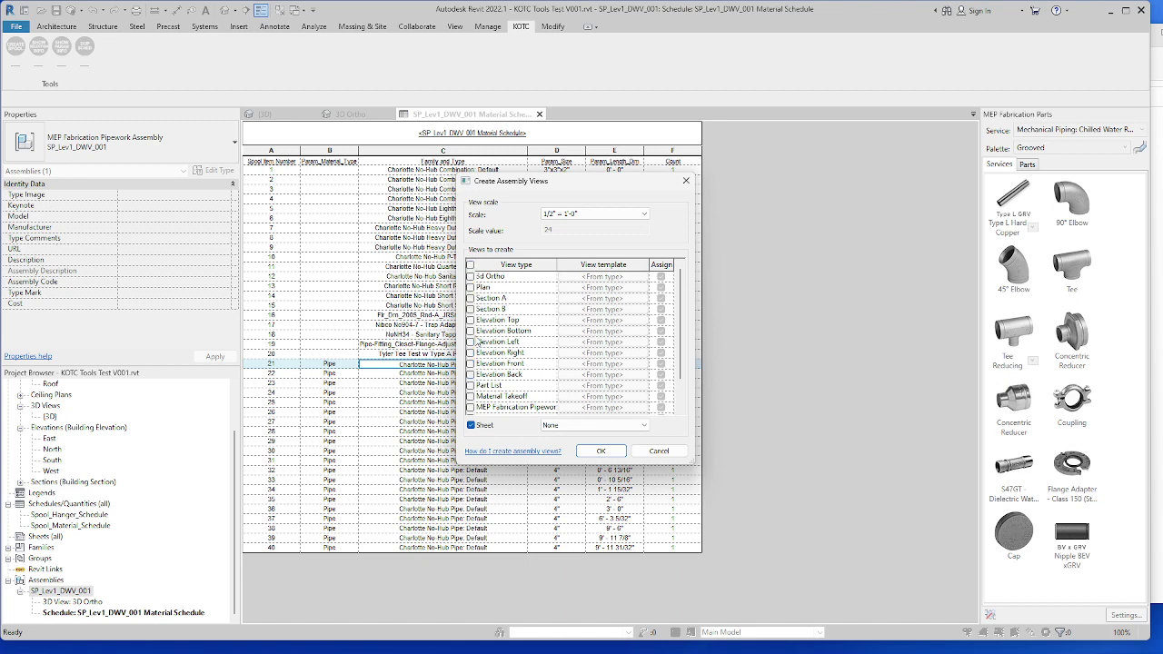
scroll(524, 385, down, 1)
scroll(489, 326, up, 1)
scroll(513, 324, down, 1)
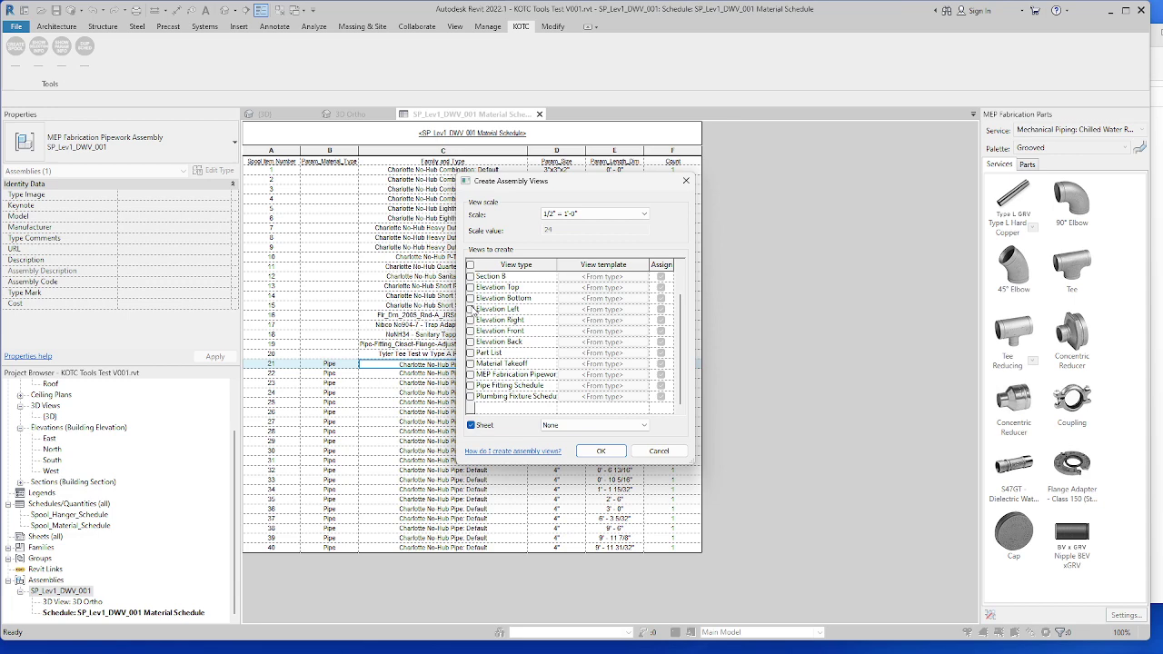
scroll(522, 332, up, 1)
click(654, 452)
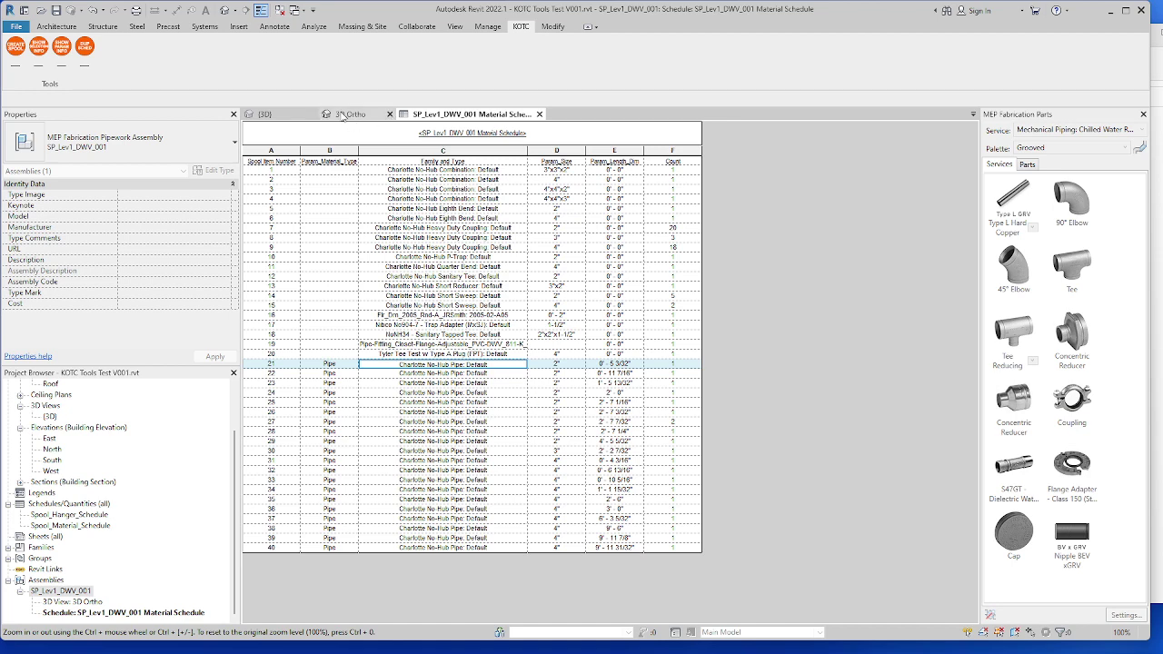
In the main 3D view, select all visible Erico Caddy 101 Loop Hangers via Select All Instances
click(277, 114)
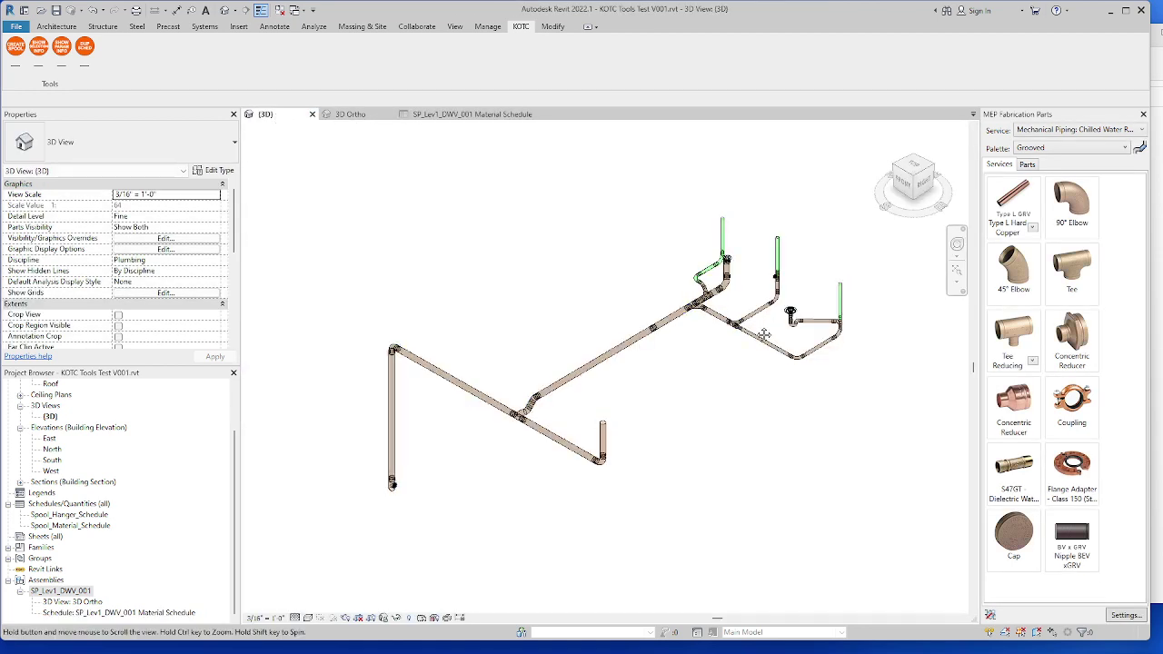
scroll(764, 334, down, 3)
scroll(679, 317, up, 5)
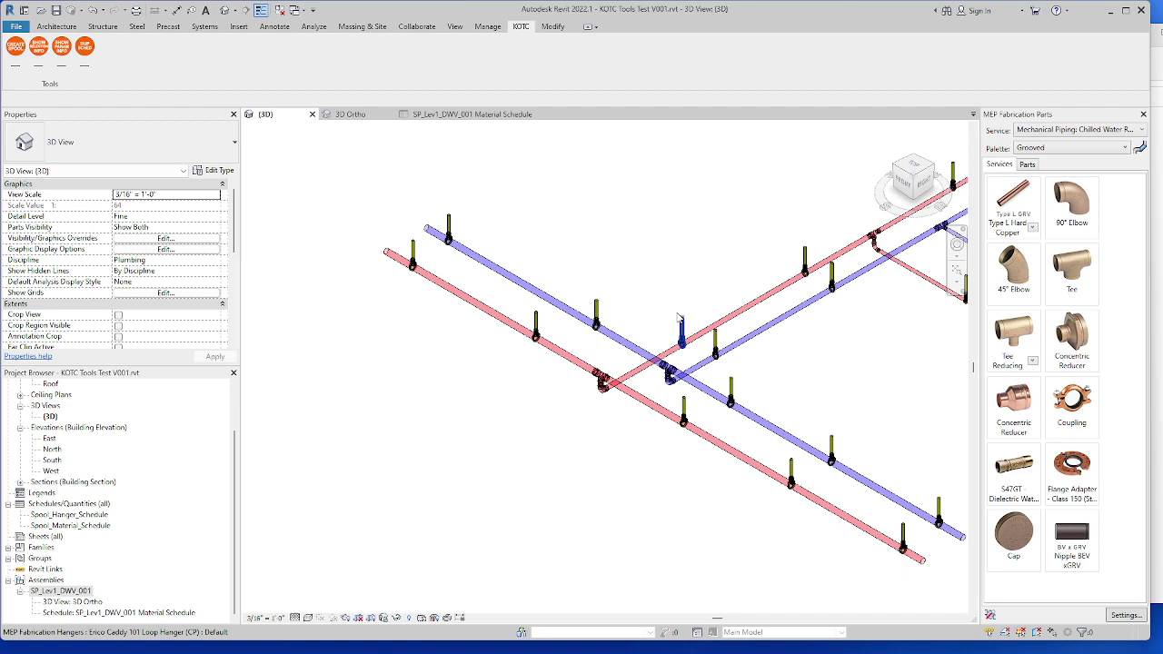
scroll(678, 318, down, 4)
scroll(594, 376, up, 2)
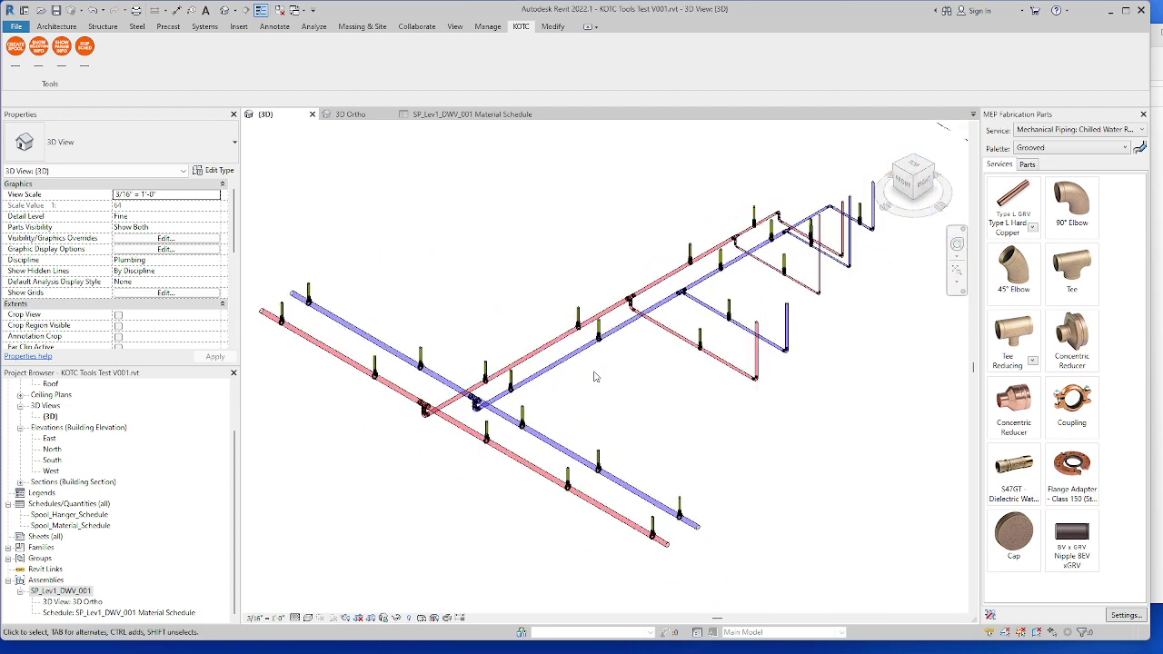
scroll(466, 360, up, 2)
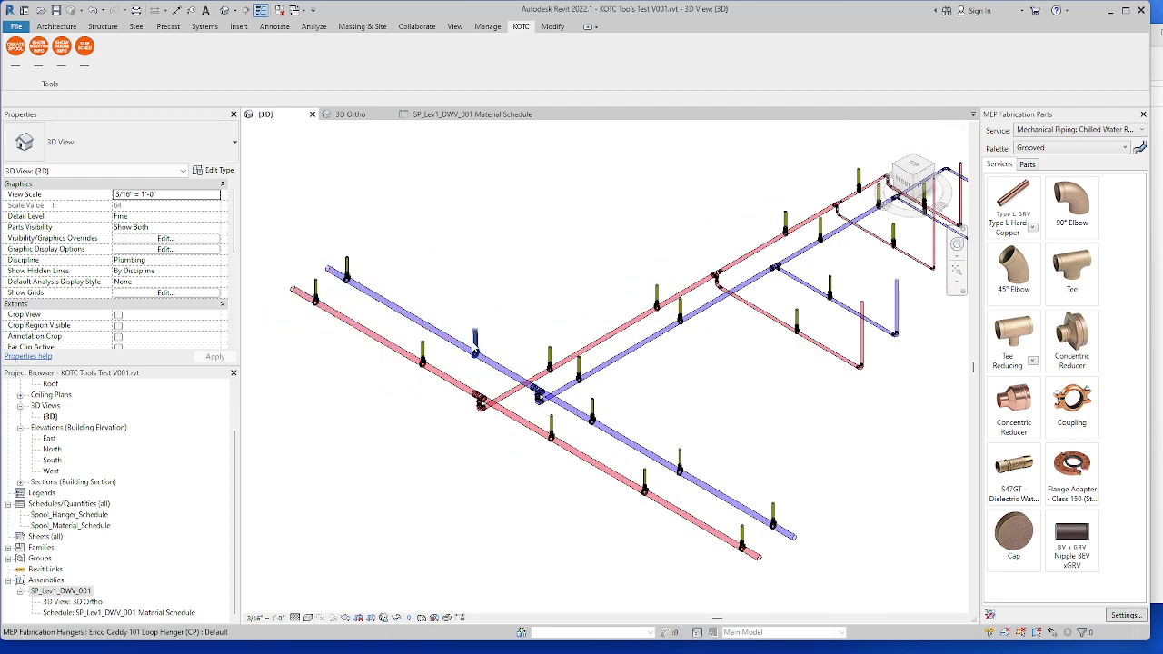
click(474, 332)
right_click(474, 332)
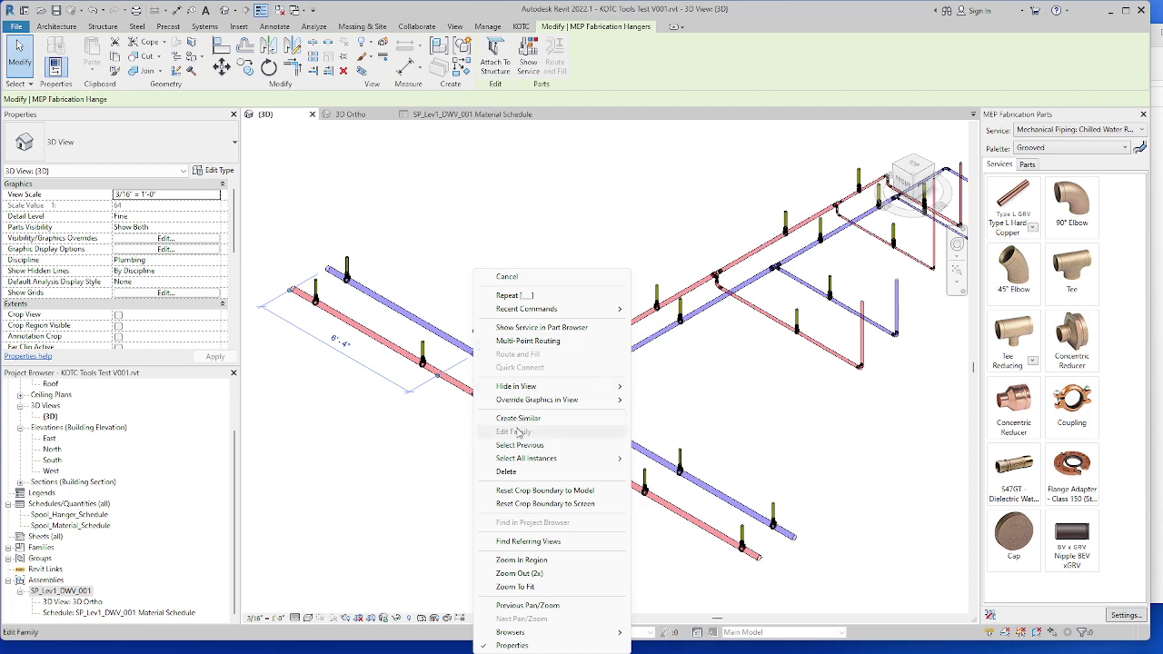
click(666, 455)
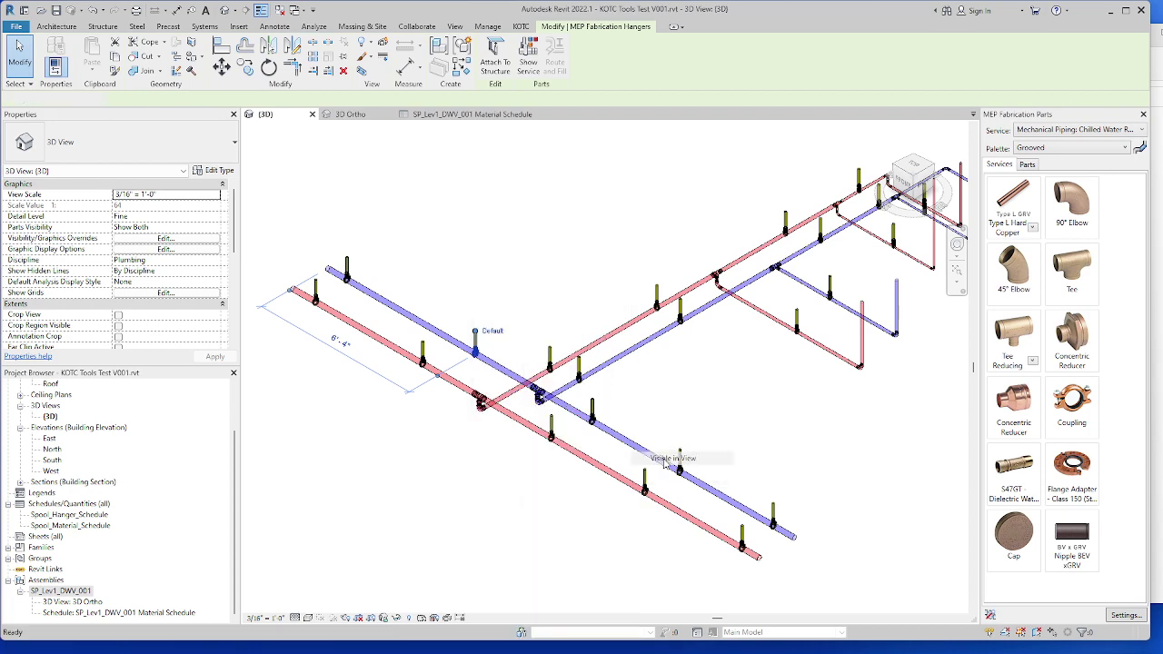
middle_drag(669, 459, 671, 415)
scroll(670, 415, down, 2)
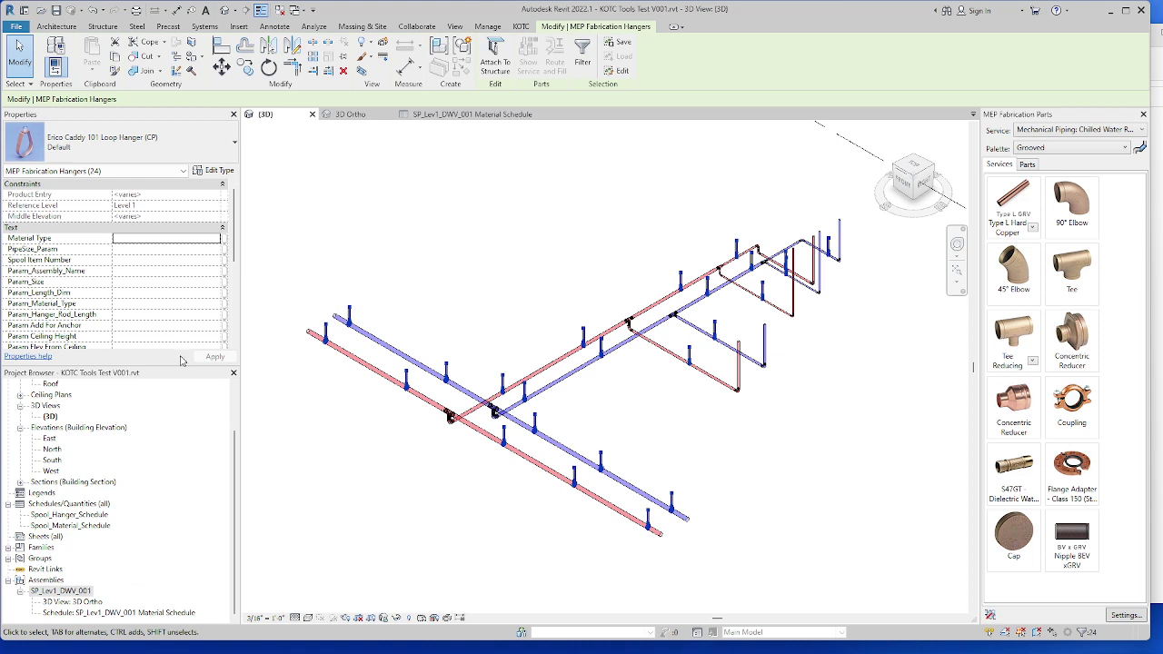
Spool the selected hangers as DOM Hangers, ceiling height 11.25, named SP_Lev1_DOM_Hangers_001
click(520, 26)
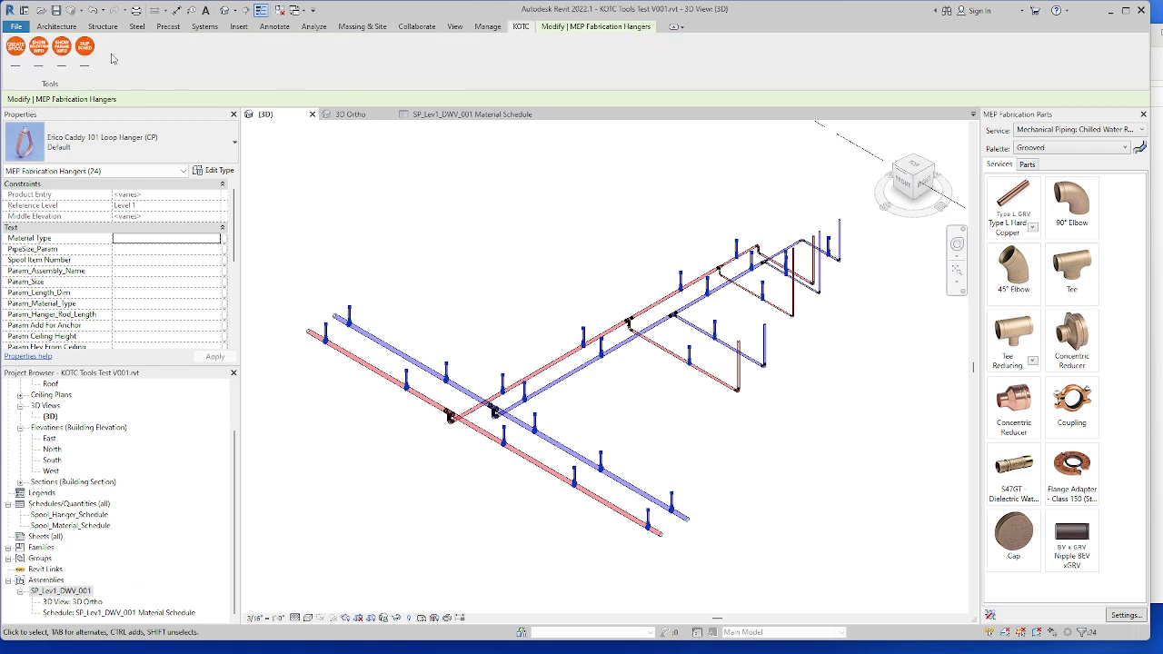
click(15, 46)
click(90, 248)
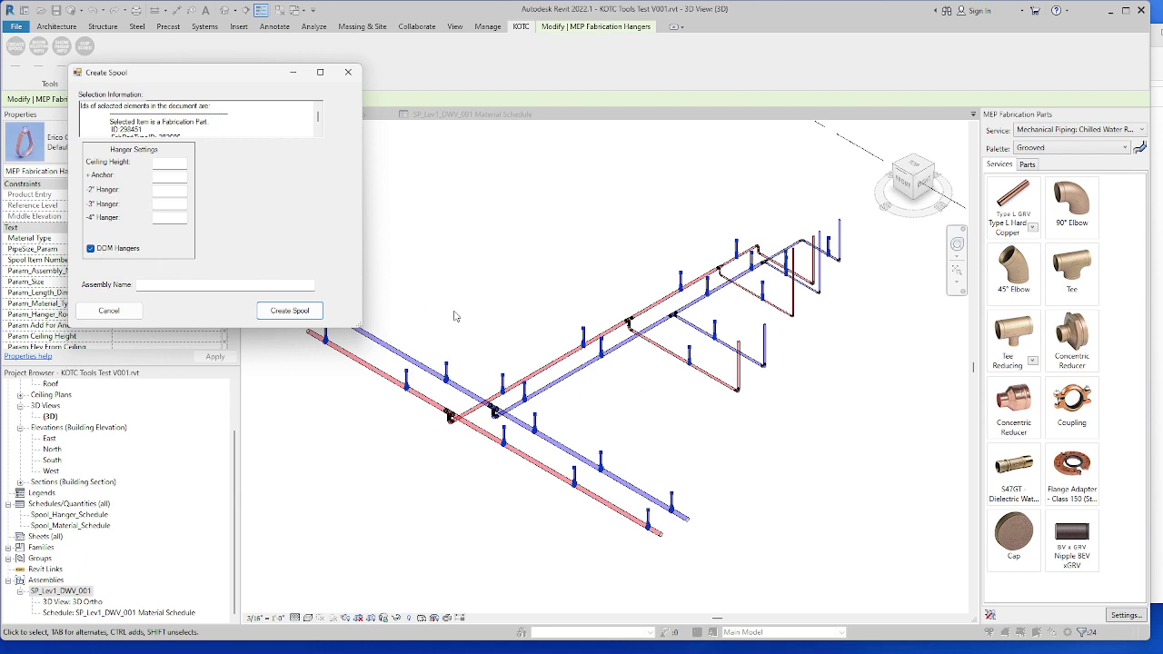
click(163, 160)
click(179, 285)
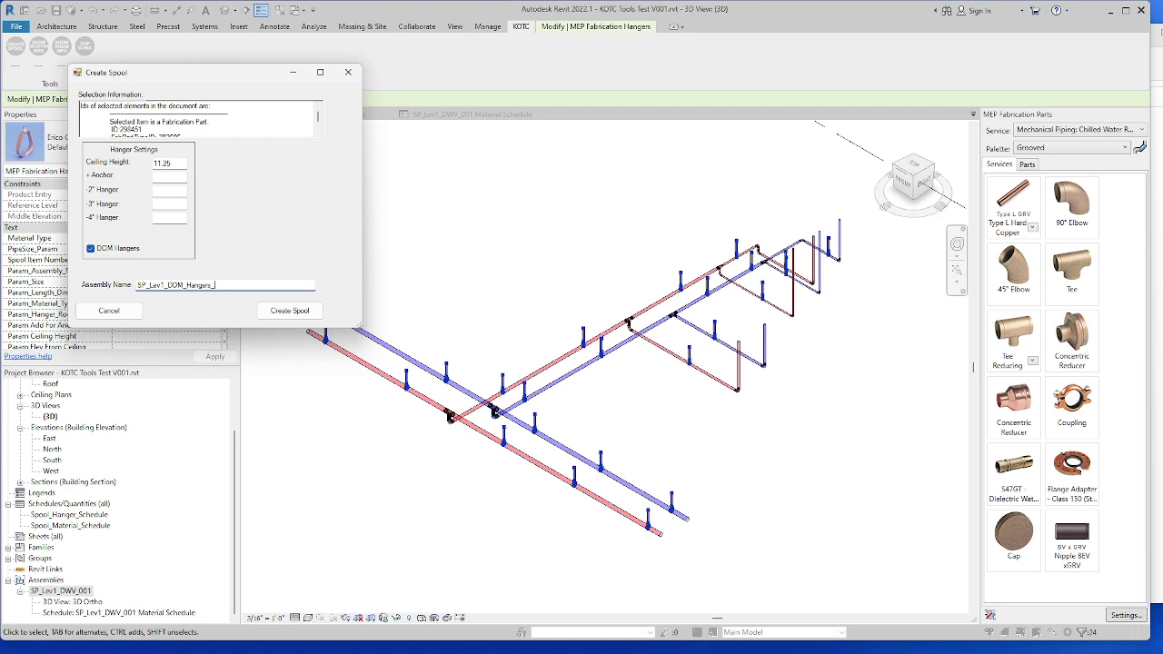
click(279, 312)
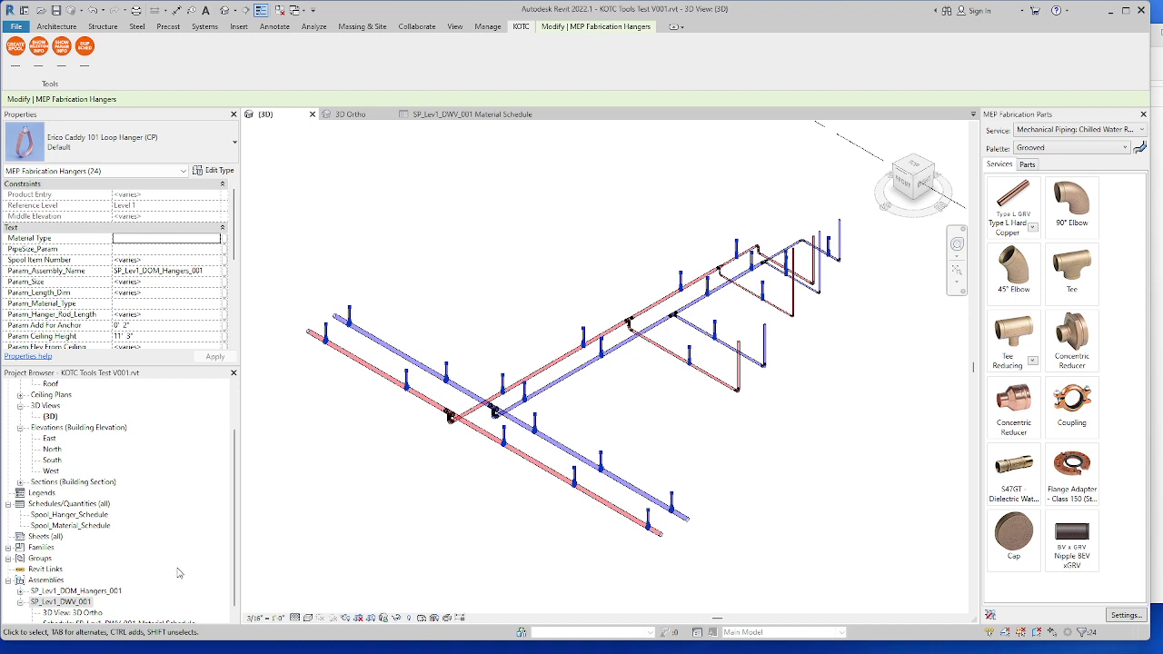
Expand SP_Lev1_DOM_Hangers_001 in the Project Browser and open its Material Schedule, then Spool_Hanger_Schedule
scroll(179, 572, down, 1)
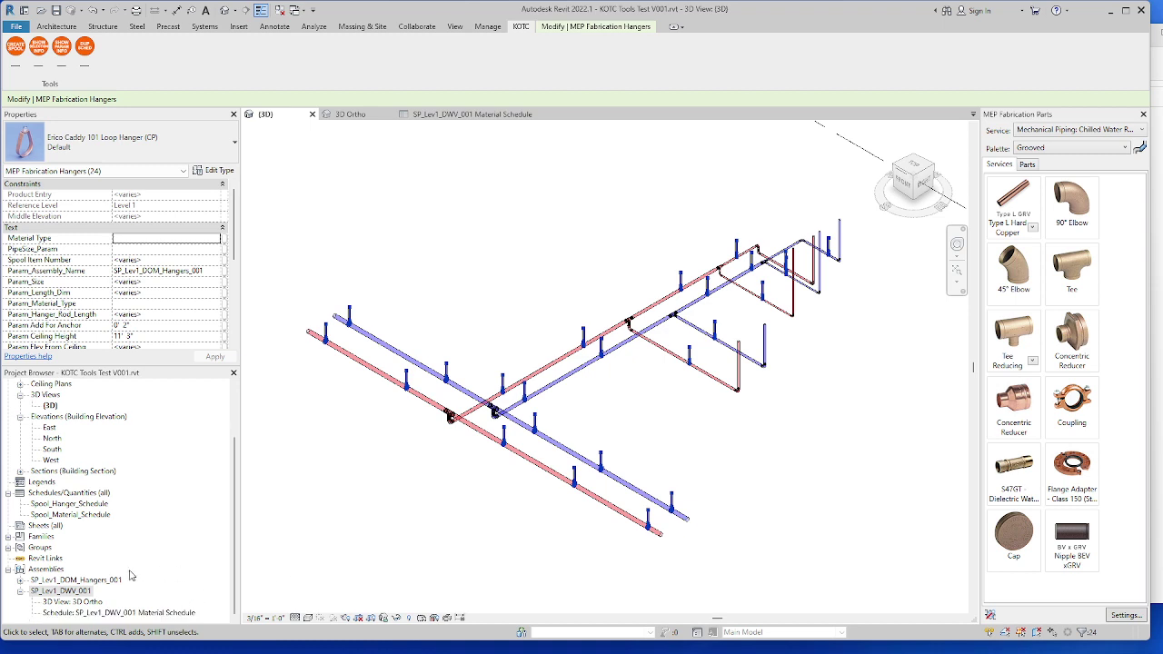
click(20, 592)
click(20, 601)
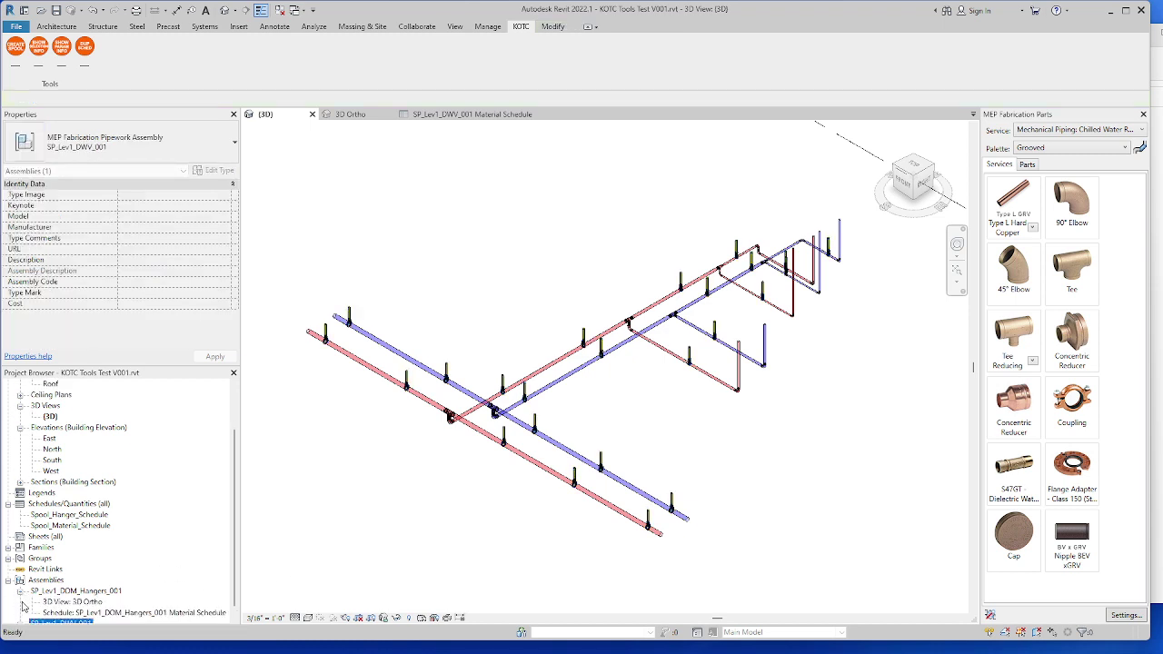
double_click(54, 613)
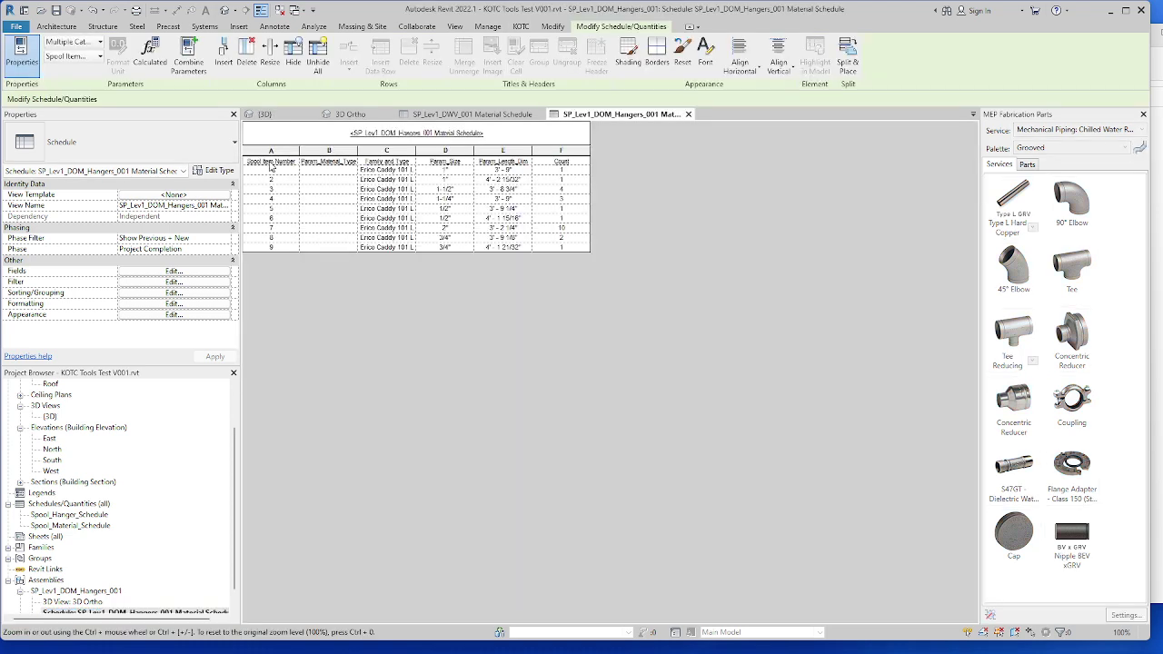
double_click(82, 515)
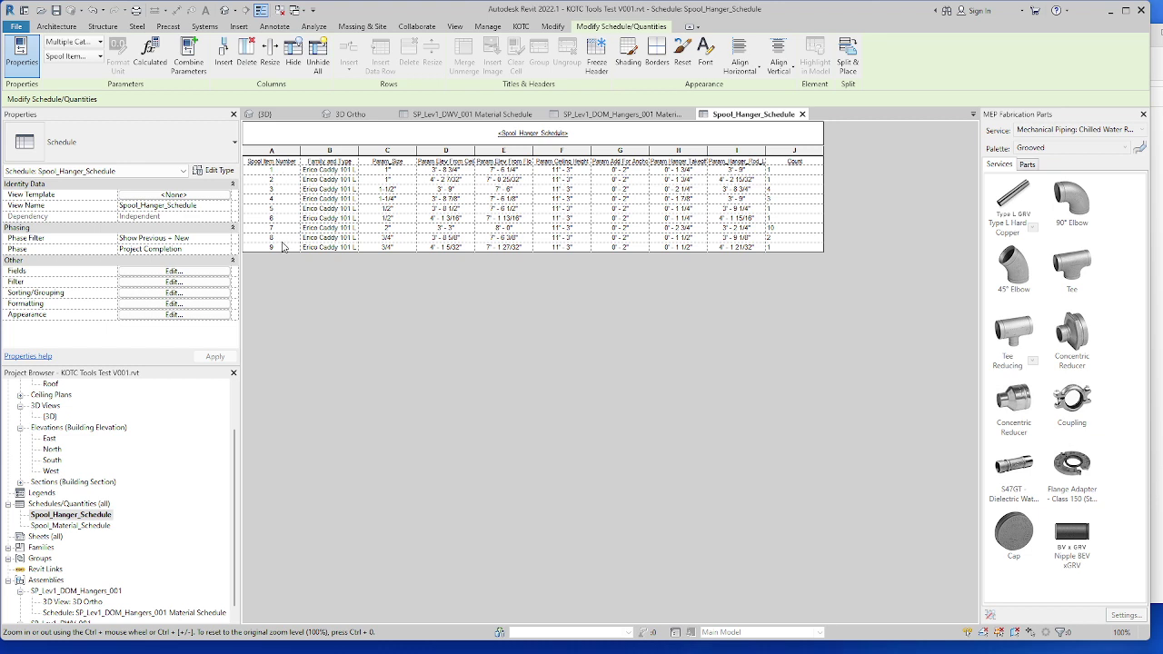
Auto-fit columns B and D, check the hanger rows' 11'-3" ceiling heights, and widen column I
double_click(356, 151)
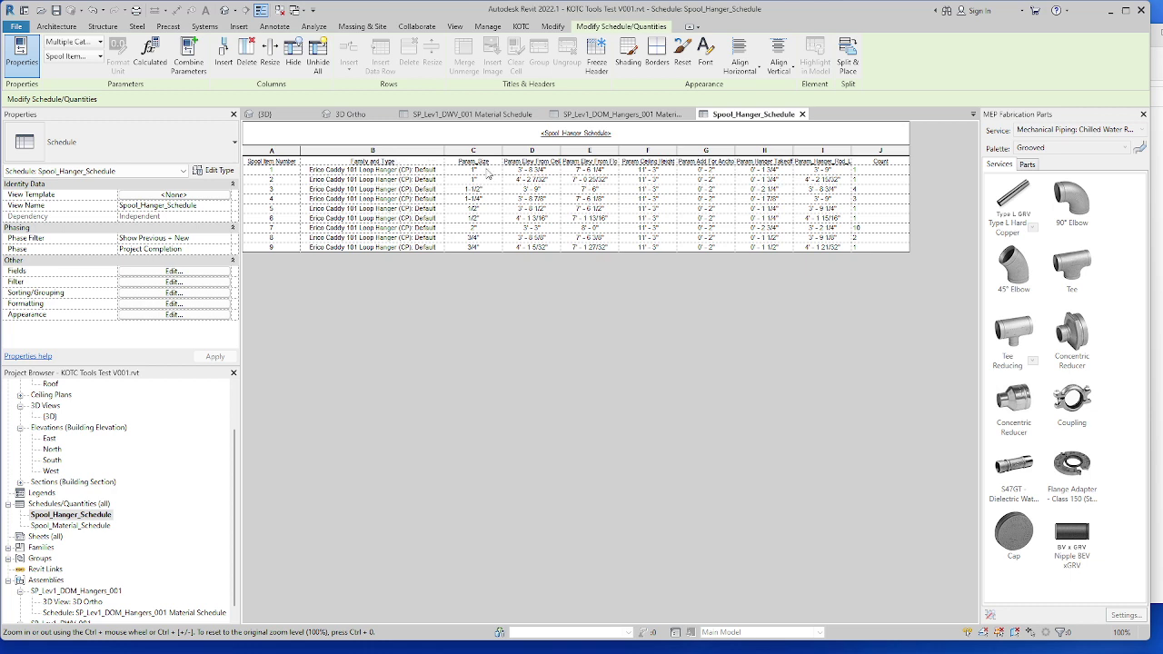
double_click(562, 151)
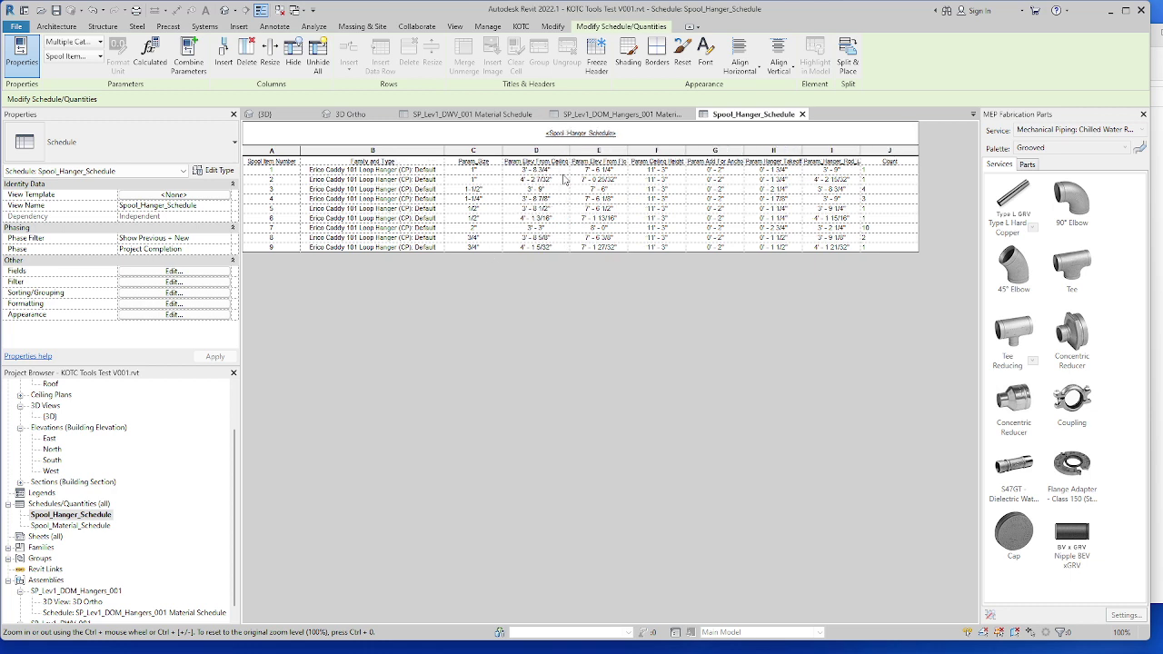
click(677, 170)
click(673, 199)
click(675, 238)
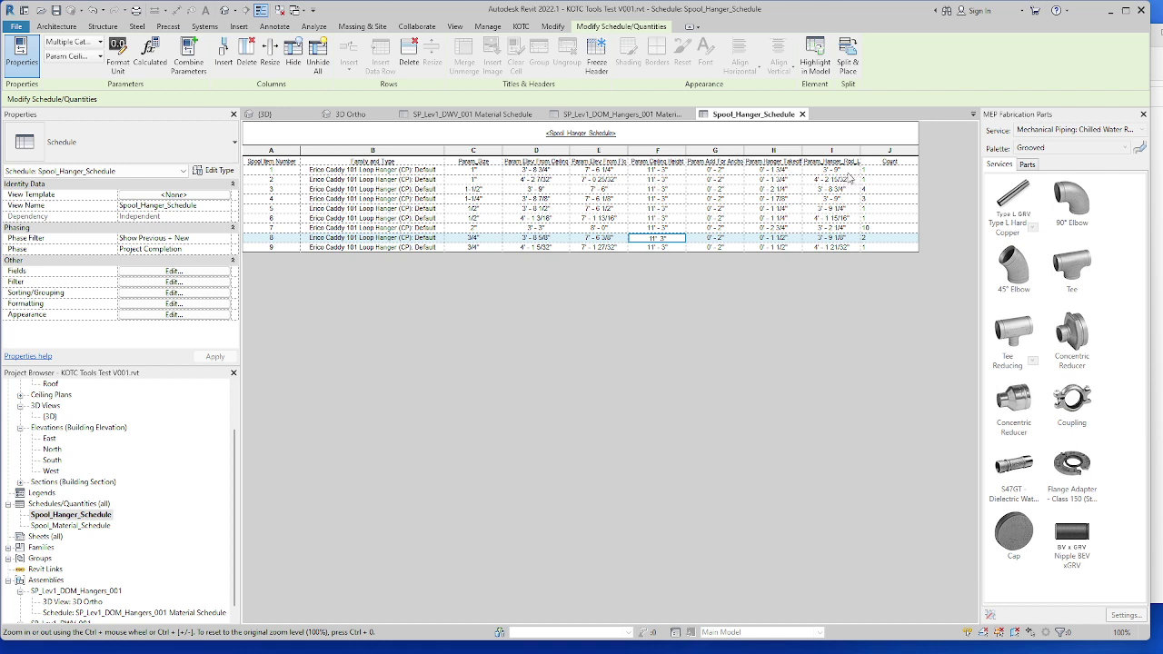
drag(860, 149, 876, 148)
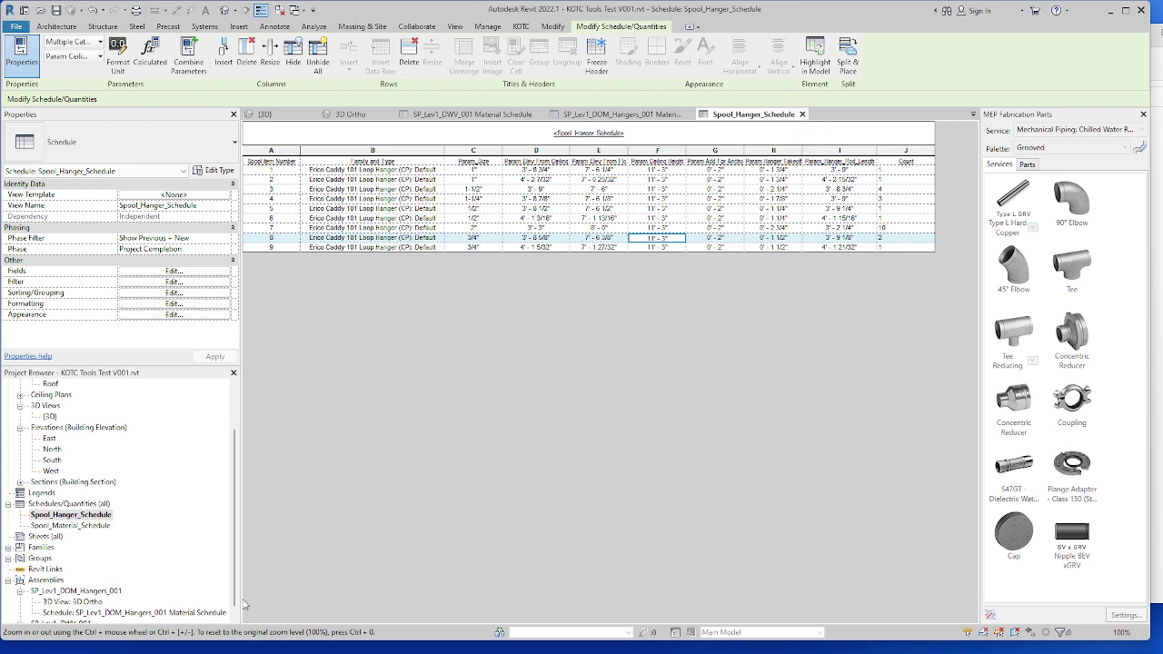
Browse the SP_Lev1_DOM_Hangers_001 assembly's material schedule and 3D Ortho view in the Project Browser
scroll(68, 591, down, 1)
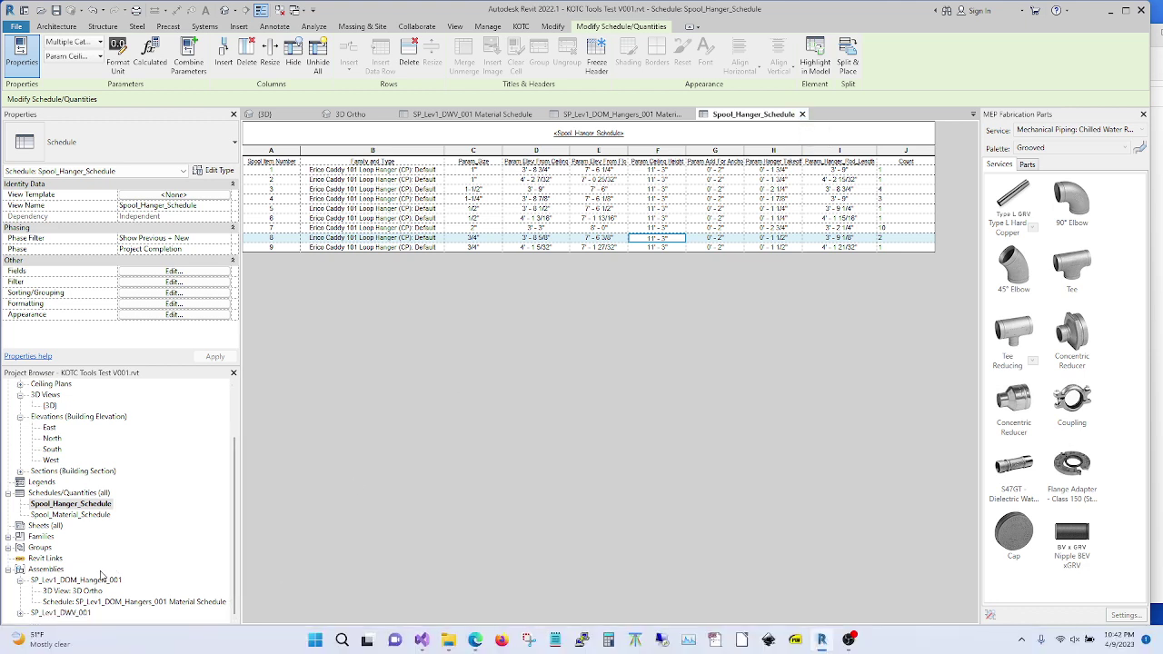
click(66, 602)
click(64, 592)
click(61, 603)
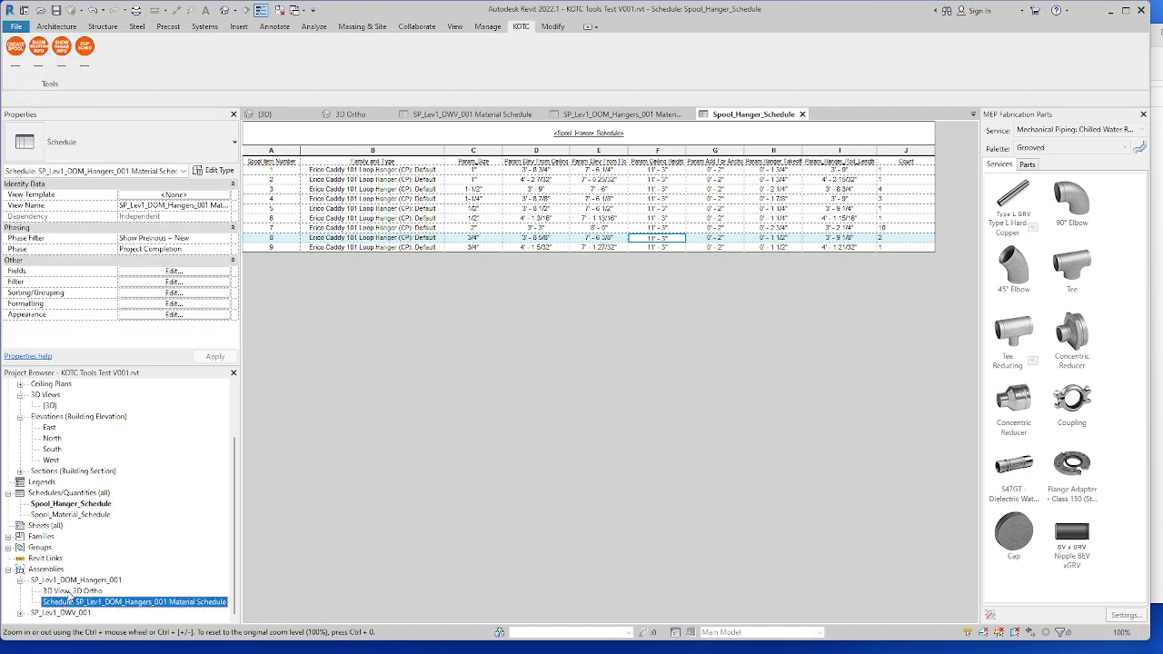
click(68, 592)
click(60, 581)
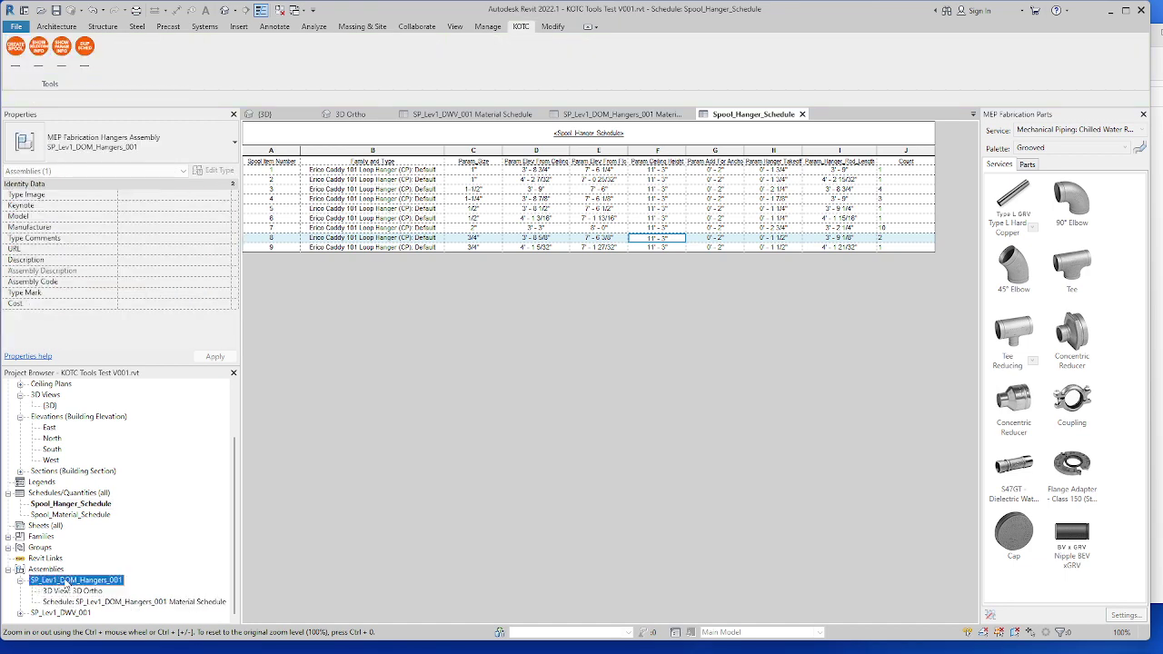
Collapse the SP_Lev1_DOM_Hangers_001 assembly and close the Spool_Hanger_Schedule
click(20, 580)
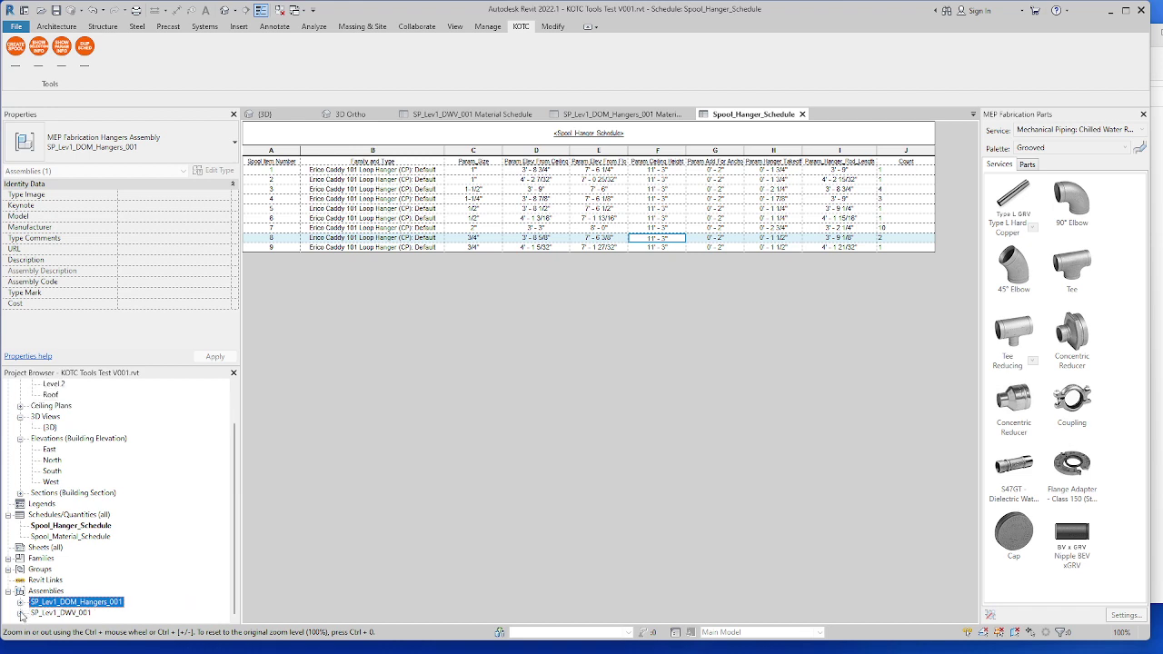
click(20, 601)
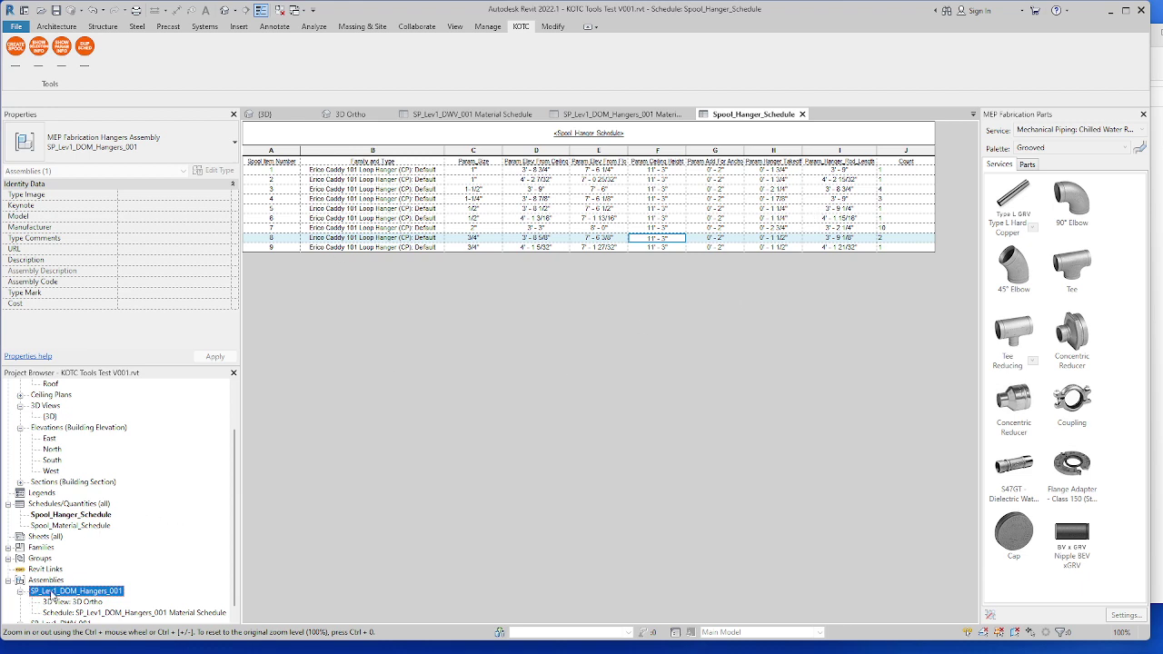
click(20, 591)
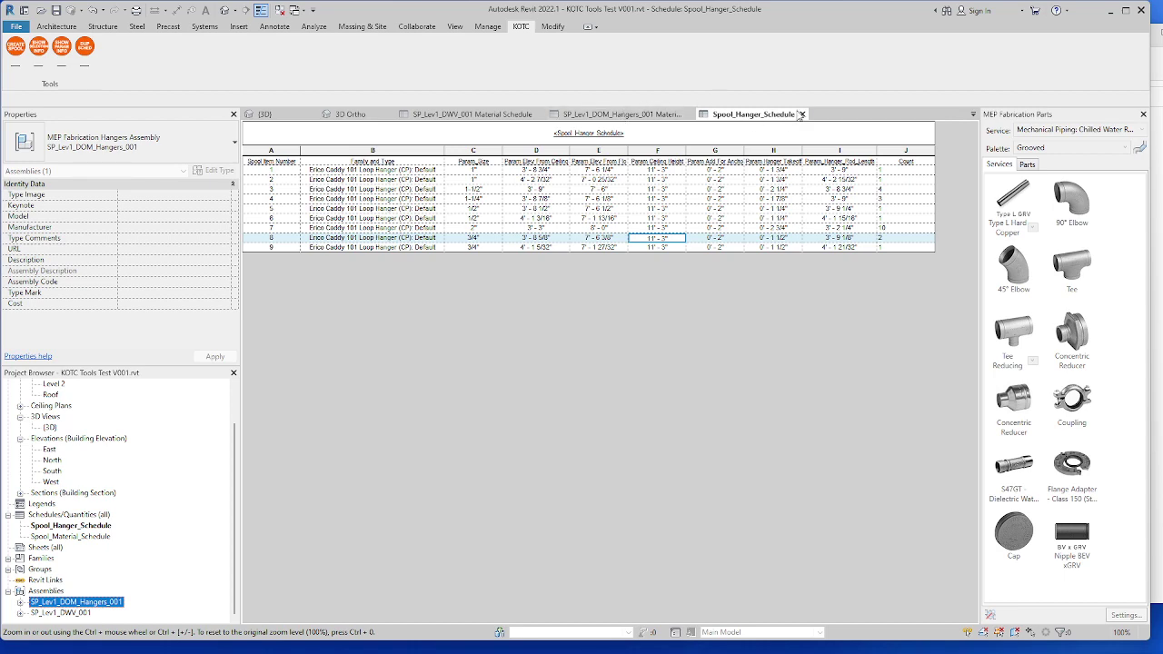
click(802, 114)
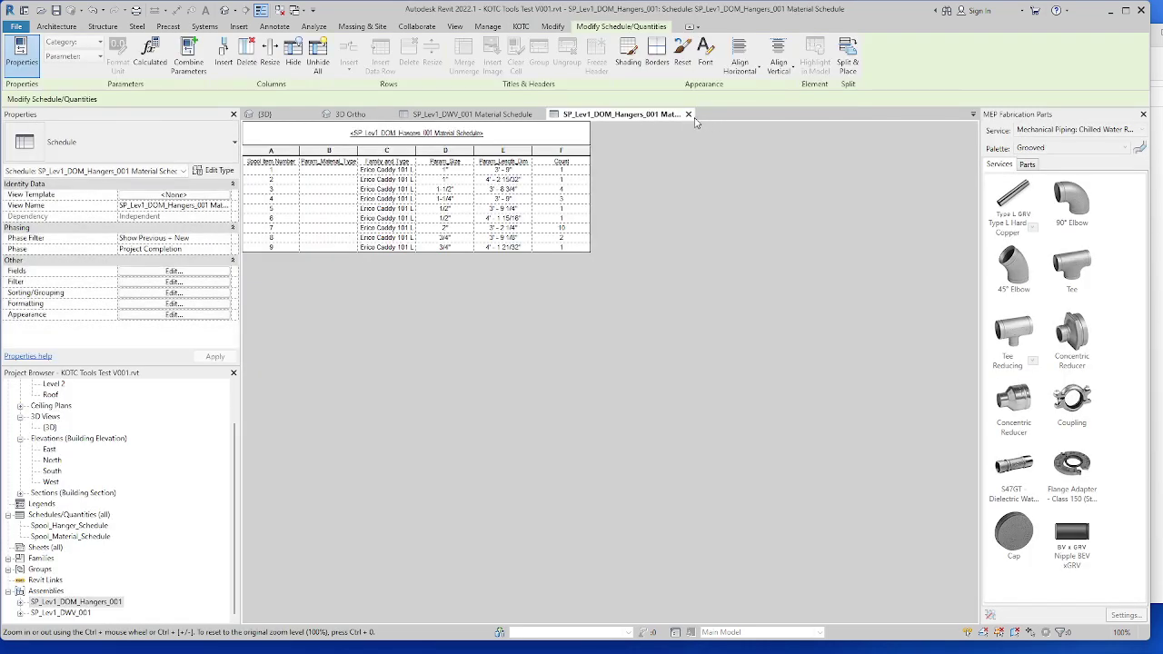
Close the hanger material schedule and zoom into the DWV piping in the 3D view
click(683, 116)
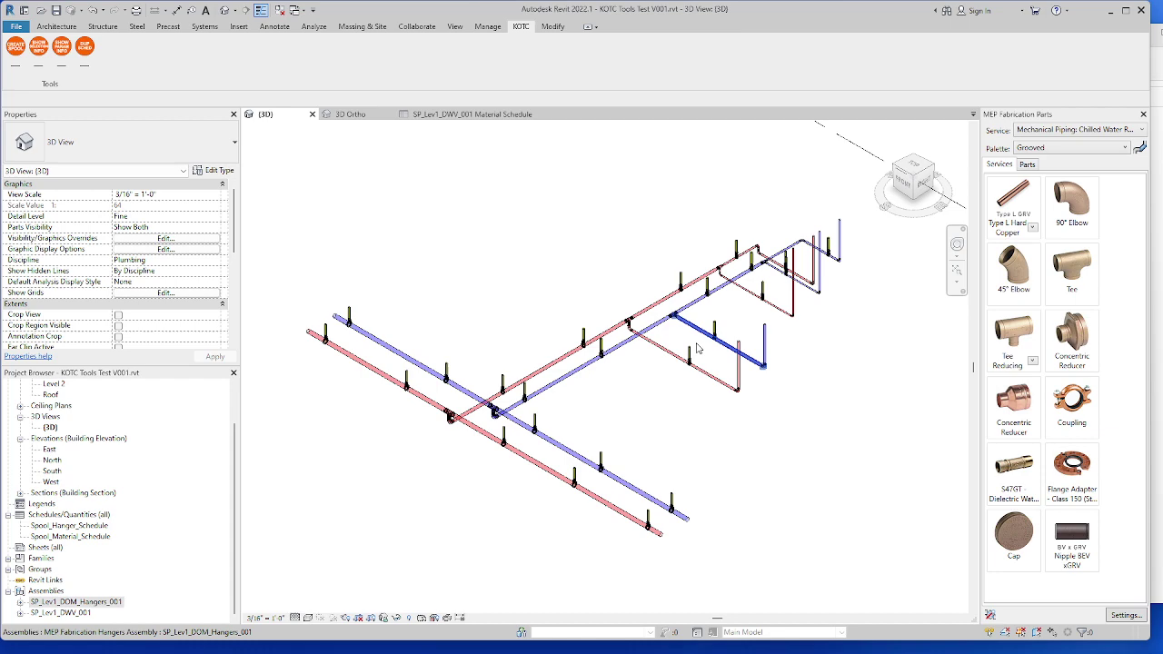
scroll(586, 434, down, 3)
scroll(591, 372, up, 5)
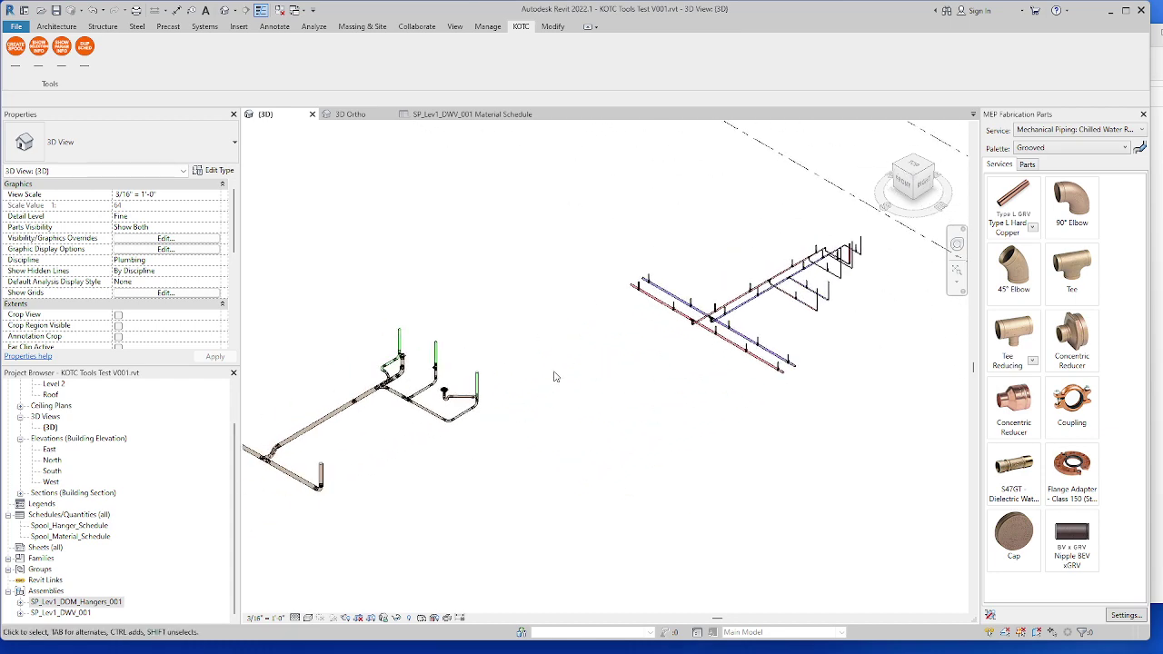
scroll(554, 365, up, 2)
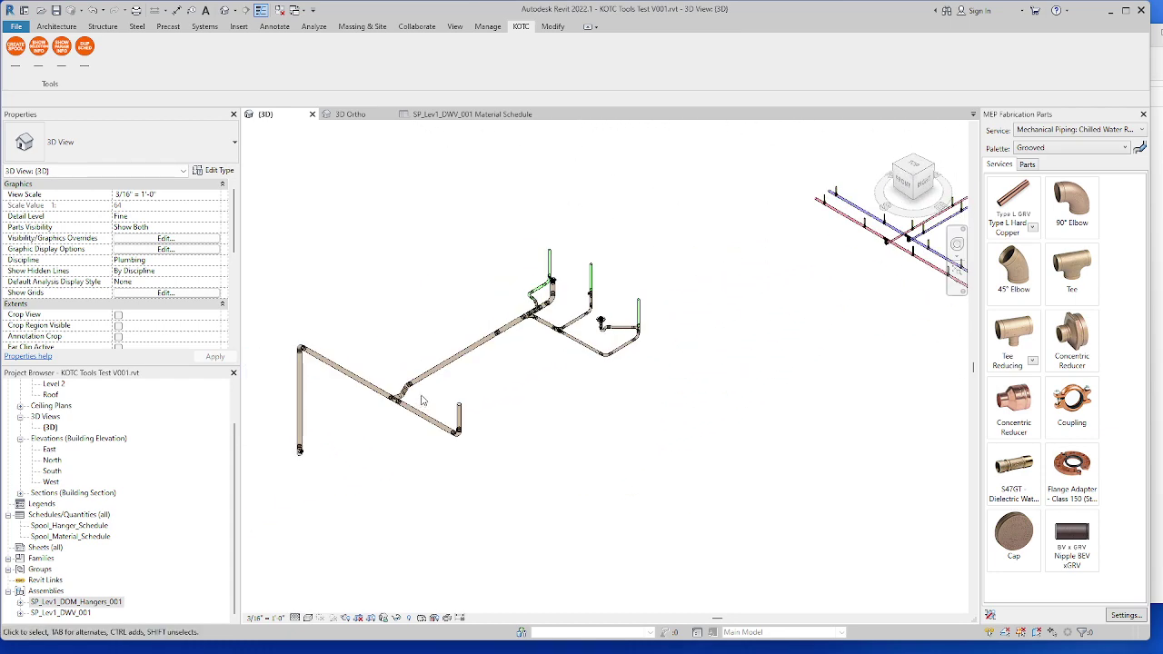
scroll(425, 401, up, 2)
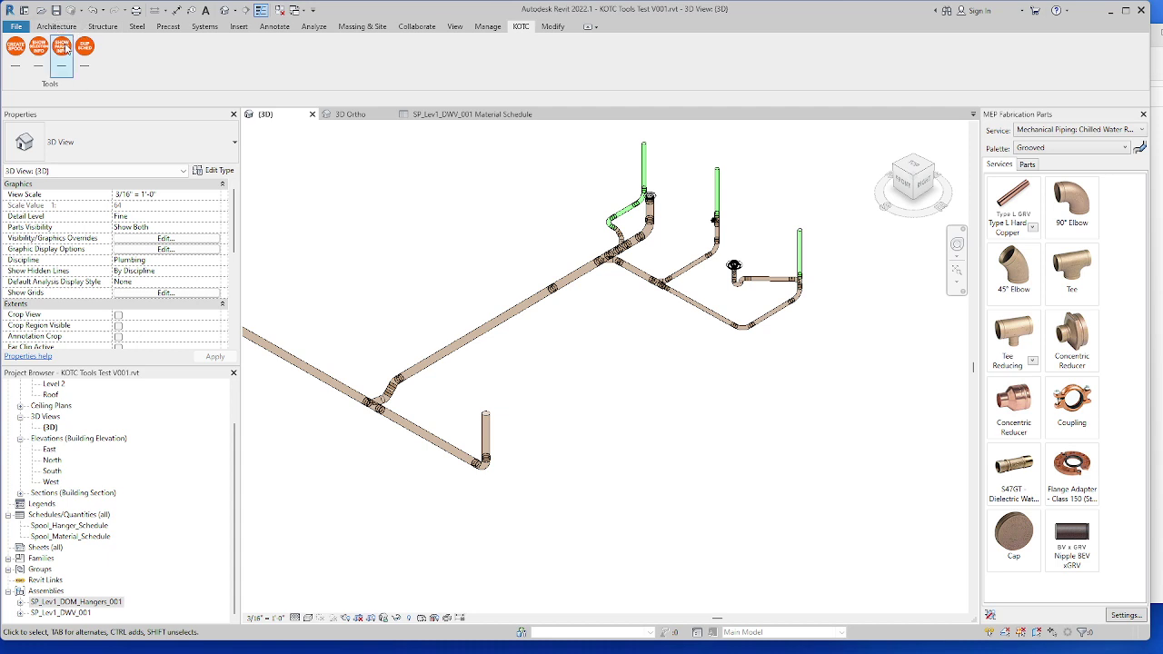
Select the SP_Lev1_DWV_001 pipework assembly, then pan to centre the hanger runs
click(487, 423)
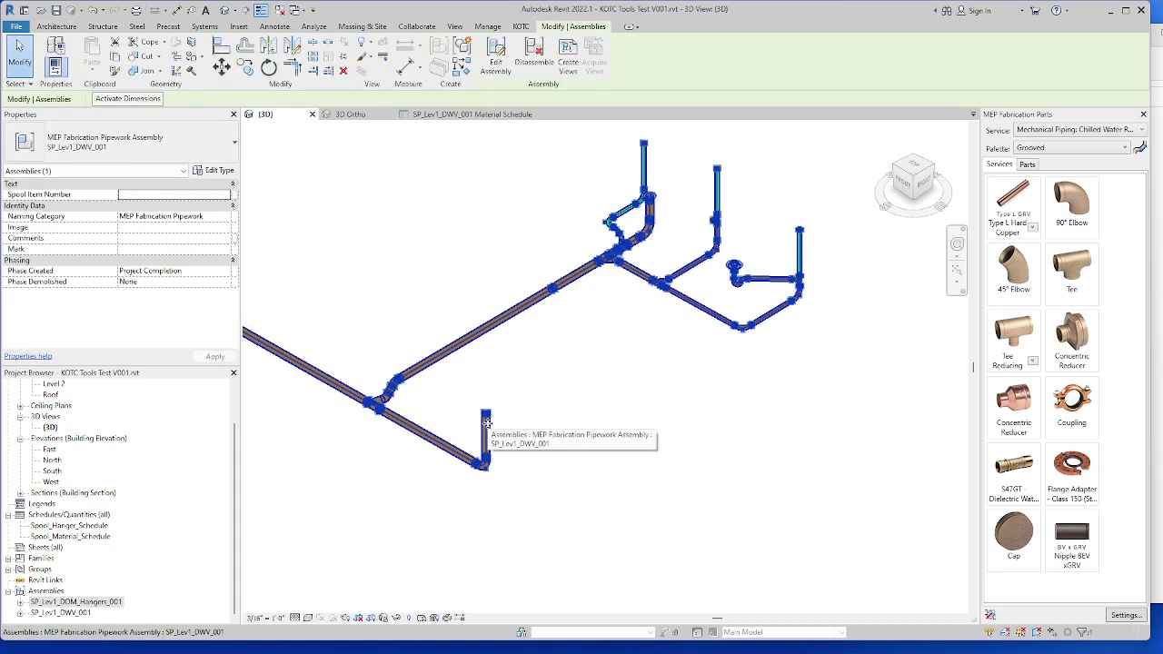
scroll(597, 353, down, 5)
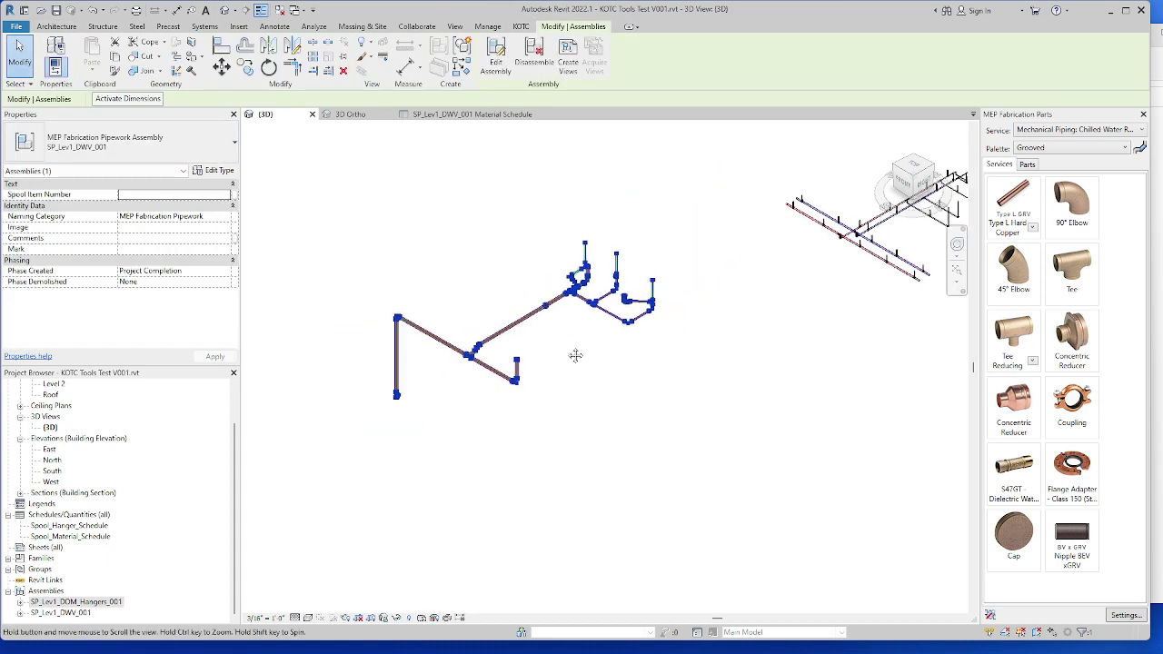
middle_drag(592, 373, 490, 381)
scroll(488, 381, up, 3)
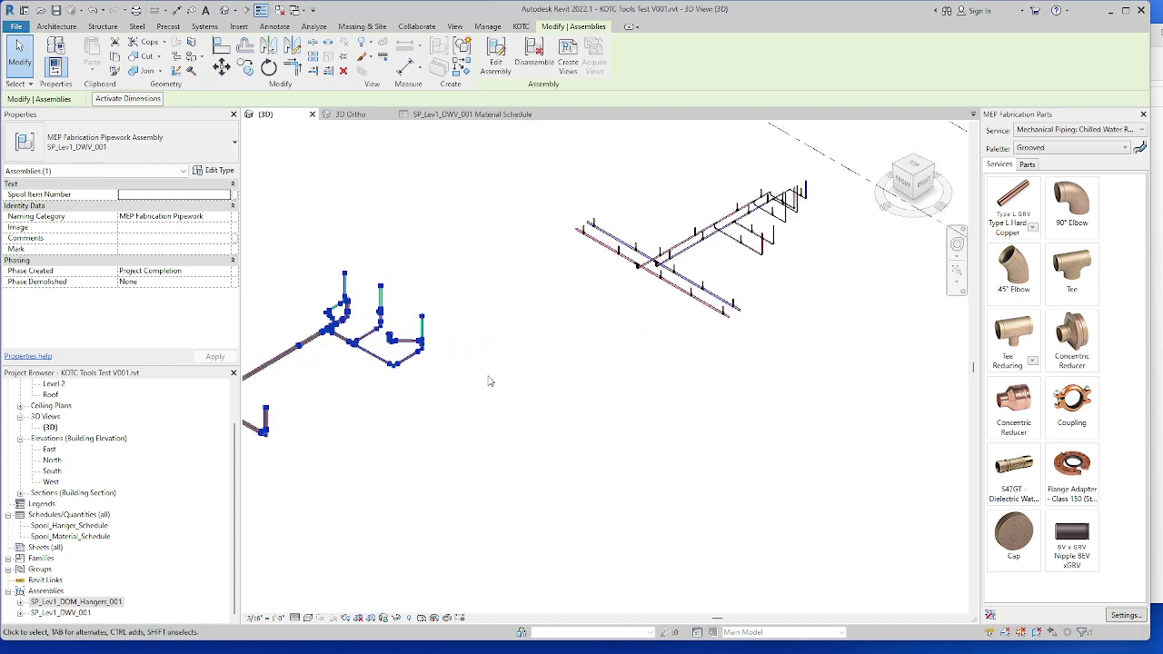
middle_drag(613, 329, 563, 390)
scroll(563, 390, up, 4)
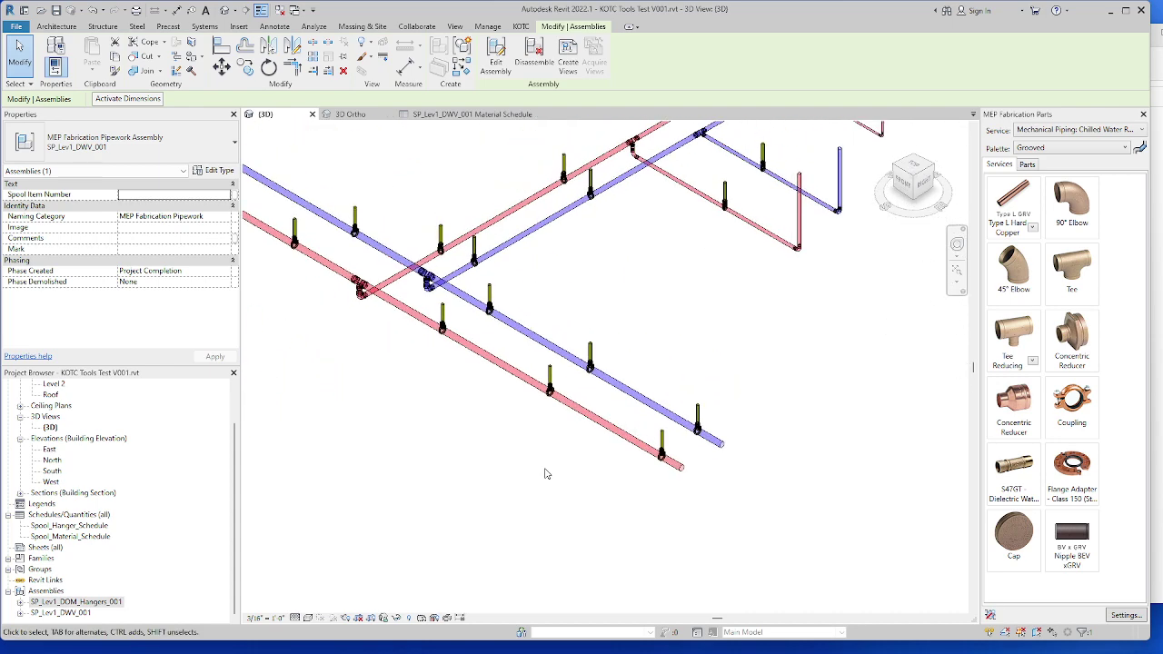
scroll(545, 468, down, 3)
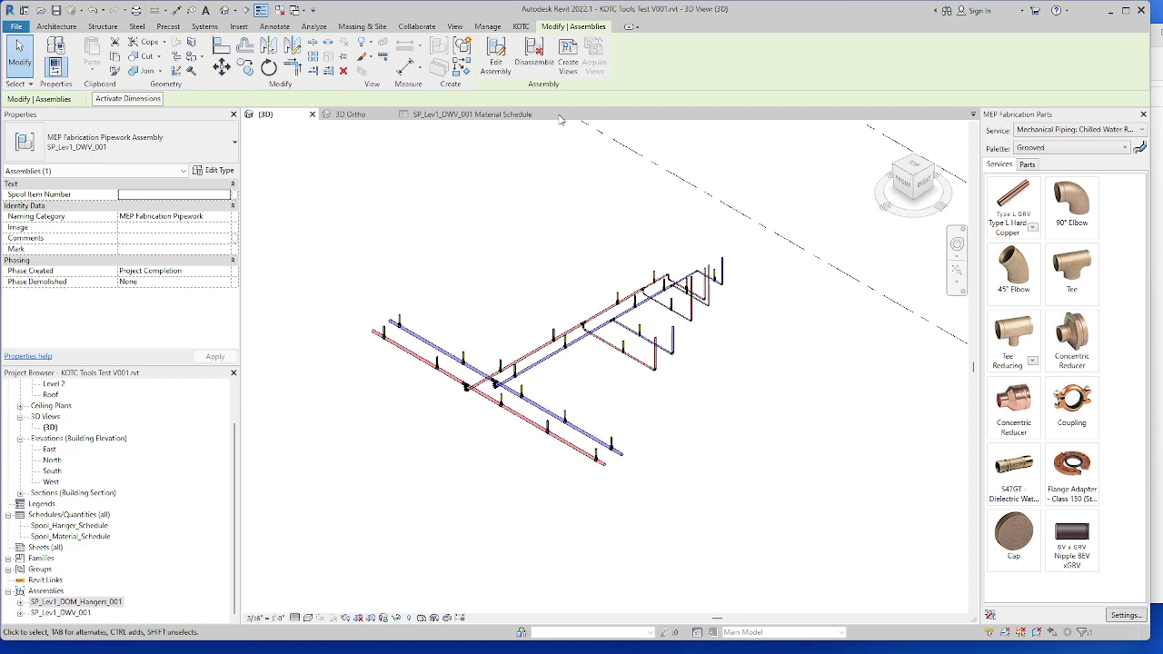